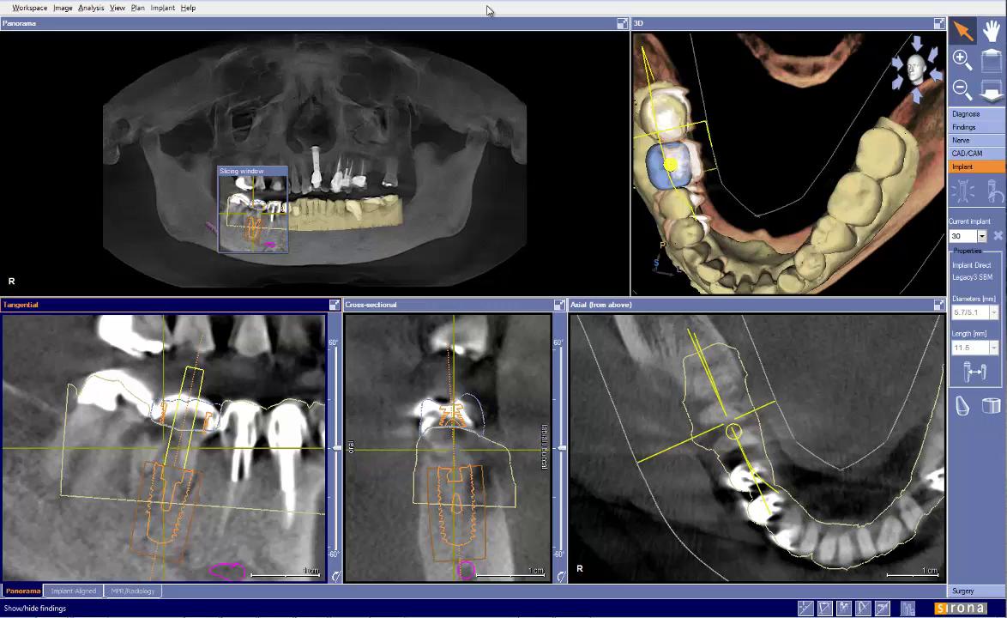
# Switch to Plan 1 and examine its implant at site 30 in the tangential and cross-sectional slices.
pyautogui.click(139, 8)
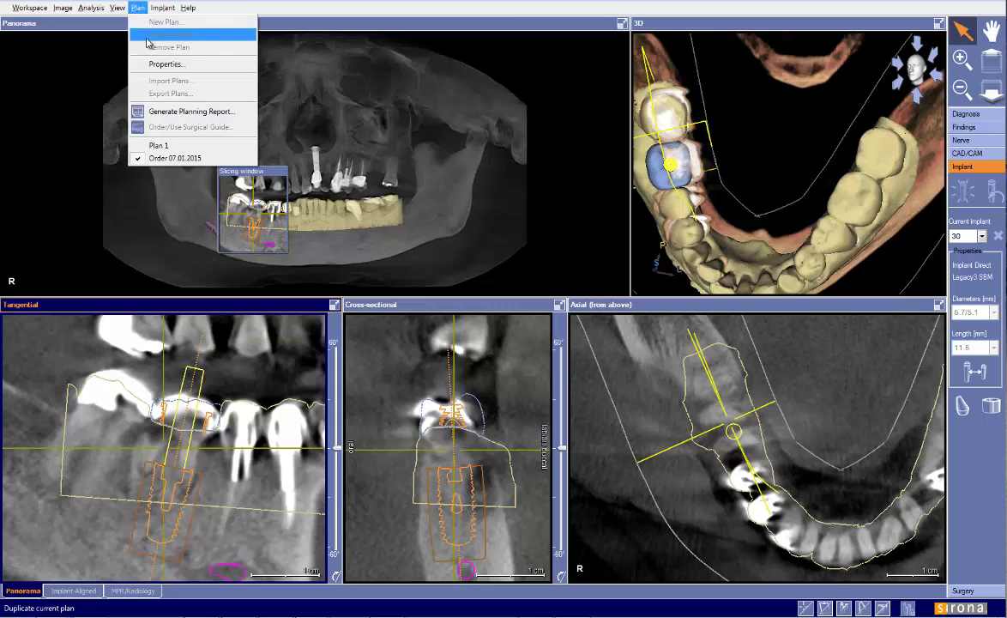
pyautogui.click(174, 159)
pyautogui.click(137, 8)
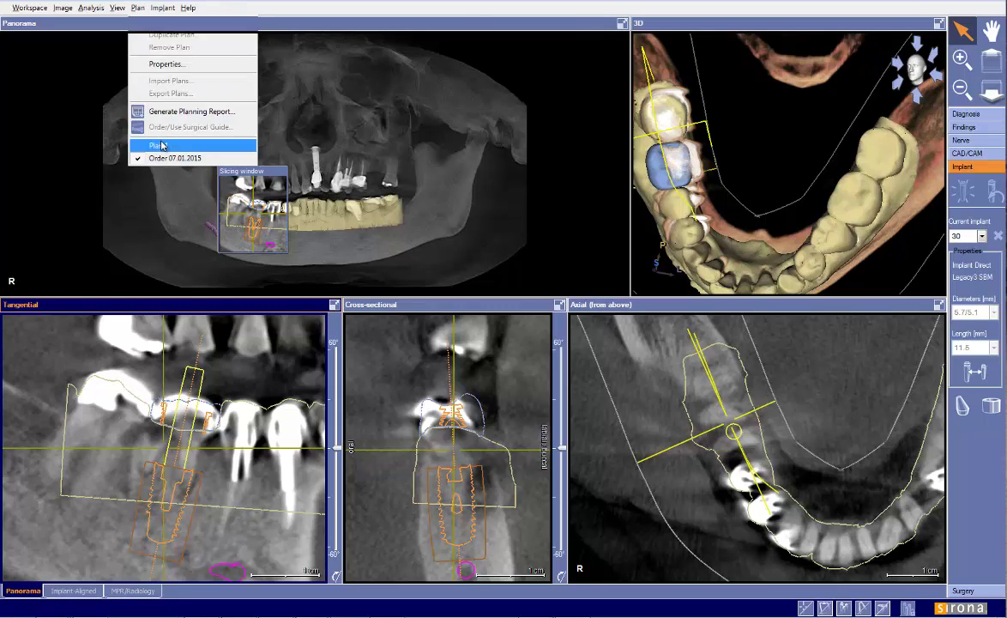
pyautogui.click(161, 145)
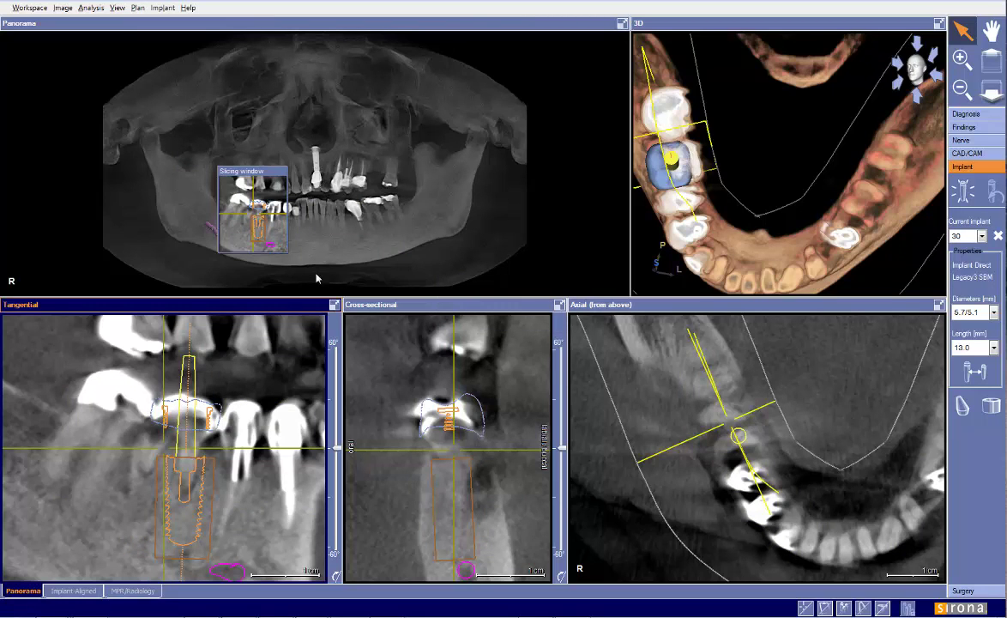
pyautogui.scroll(-1, 394, 395)
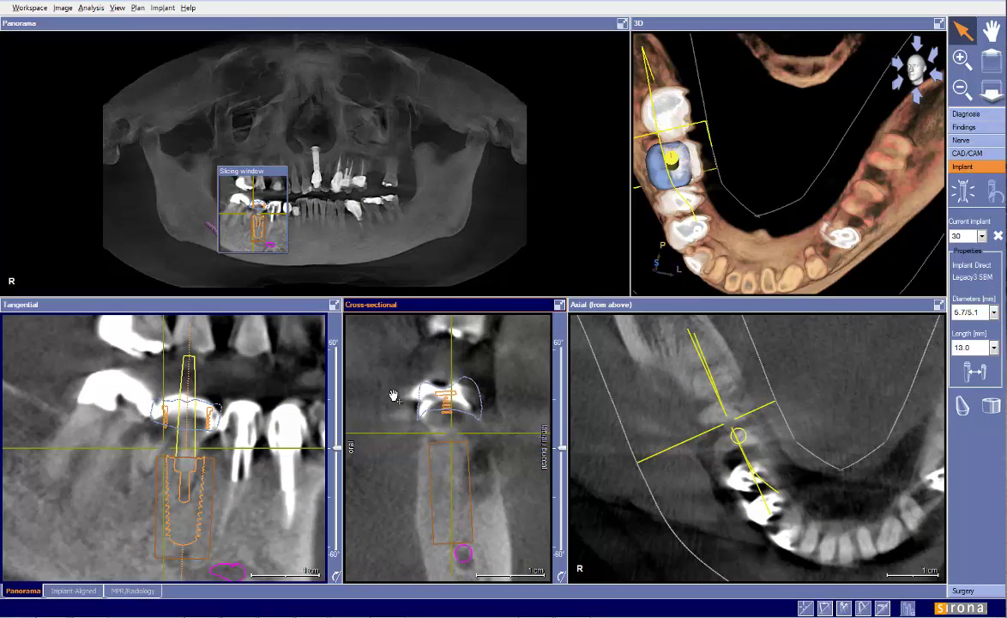
pyautogui.scroll(-1, 250, 395)
pyautogui.moveTo(249, 394); pyautogui.dragTo(232, 367)
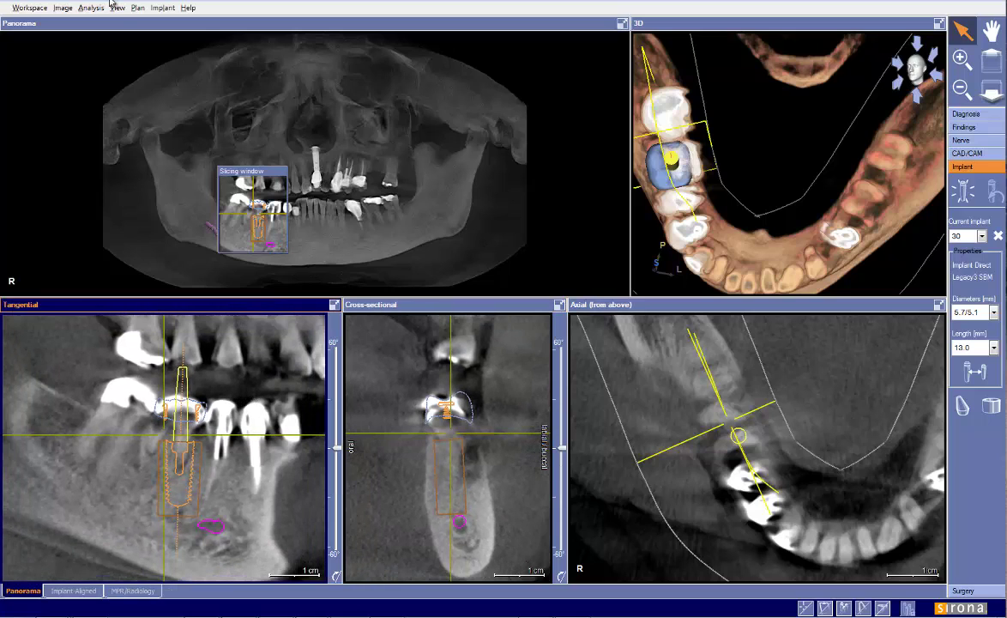
# Switch to the plan Order 07.01.2015 and turn the 3D model to a side view of the implant crown.
pyautogui.click(137, 8)
pyautogui.click(200, 159)
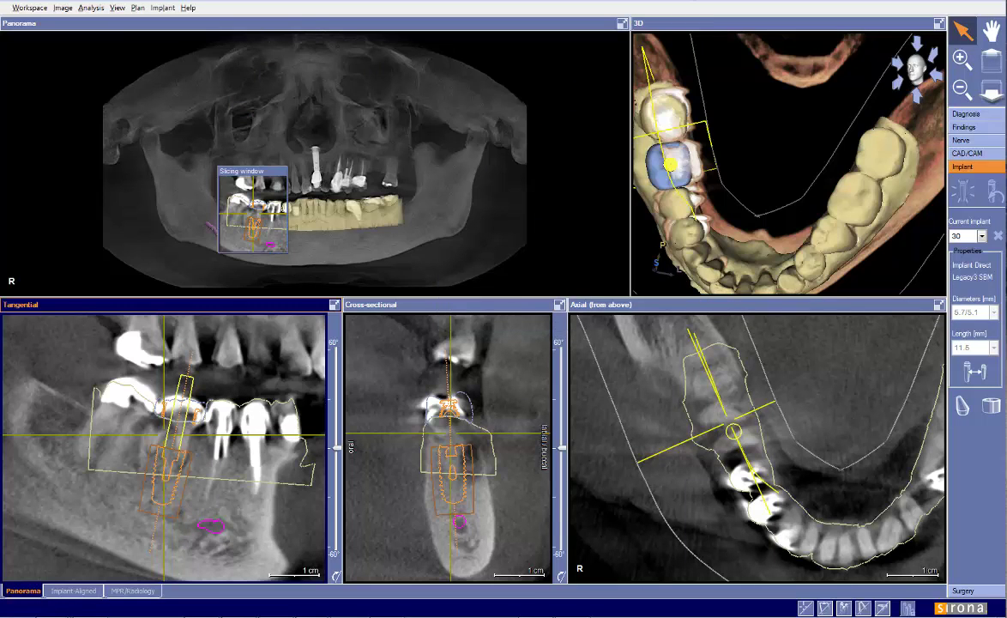
pyautogui.moveTo(664, 207); pyautogui.dragTo(728, 204)
pyautogui.scroll(3, 474, 412)
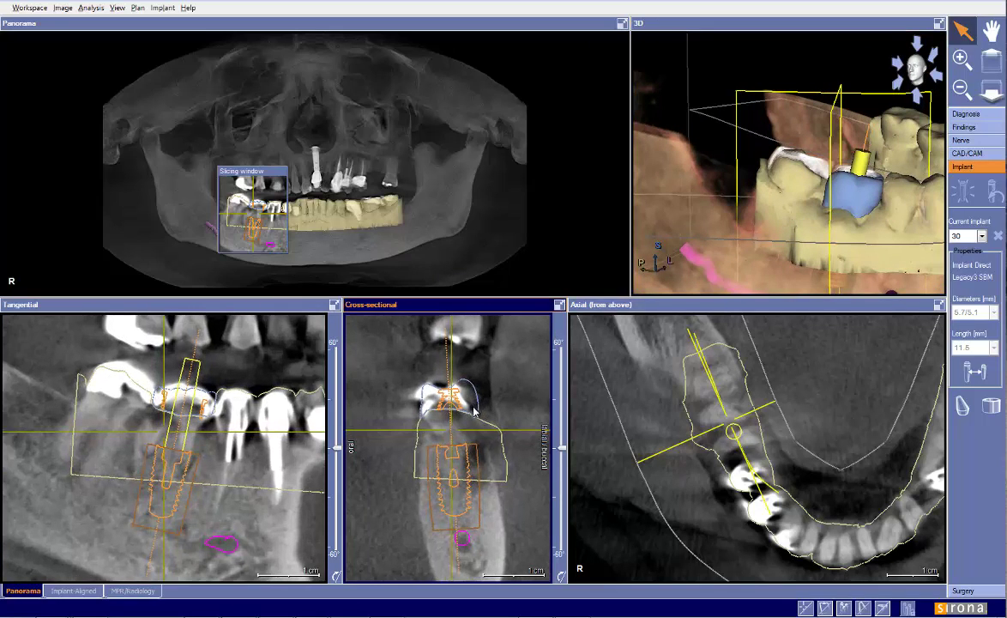
# Inspect the implant's position relative to the nerve canal and planned crown in the tangential and cross-sectional slices.
pyautogui.scroll(-2, 482, 416)
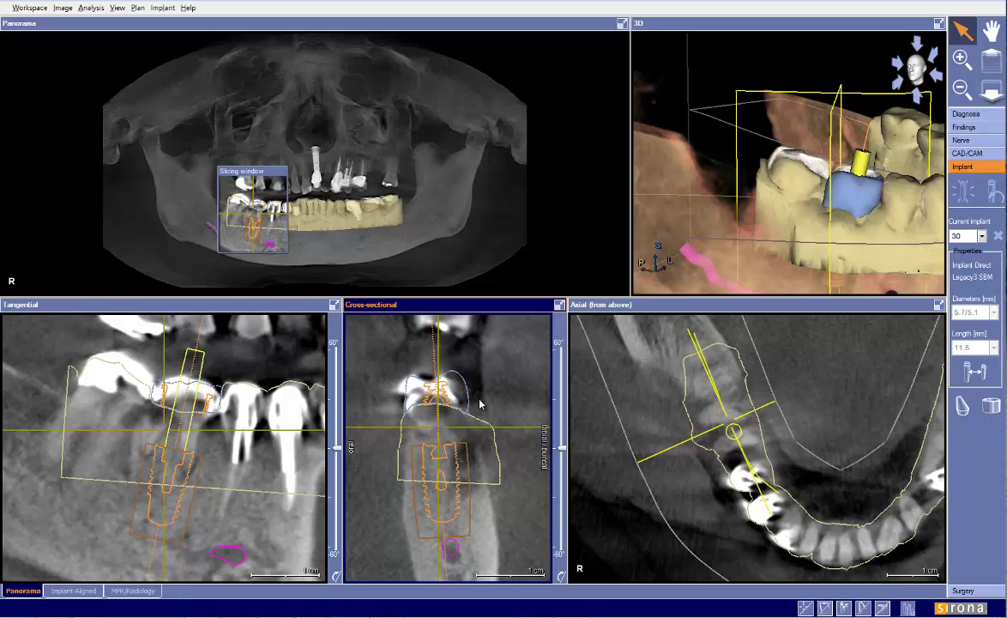
pyautogui.moveTo(460, 398)
pyautogui.mouseDown()
pyautogui.moveTo(449, 395)
pyautogui.moveTo(458, 406)
pyautogui.mouseUp()
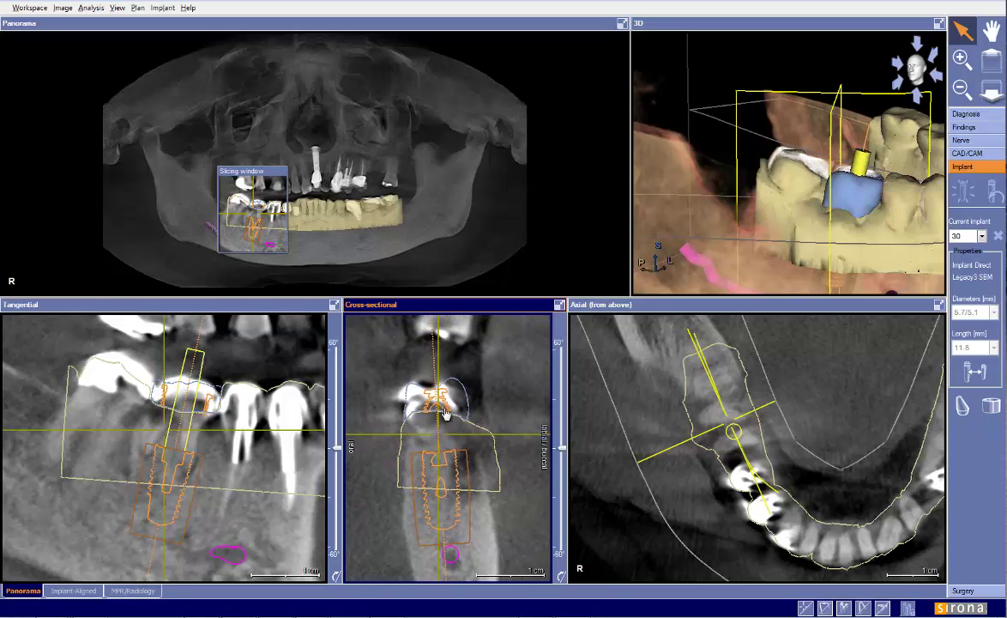
pyautogui.moveTo(255, 405); pyautogui.dragTo(277, 454)
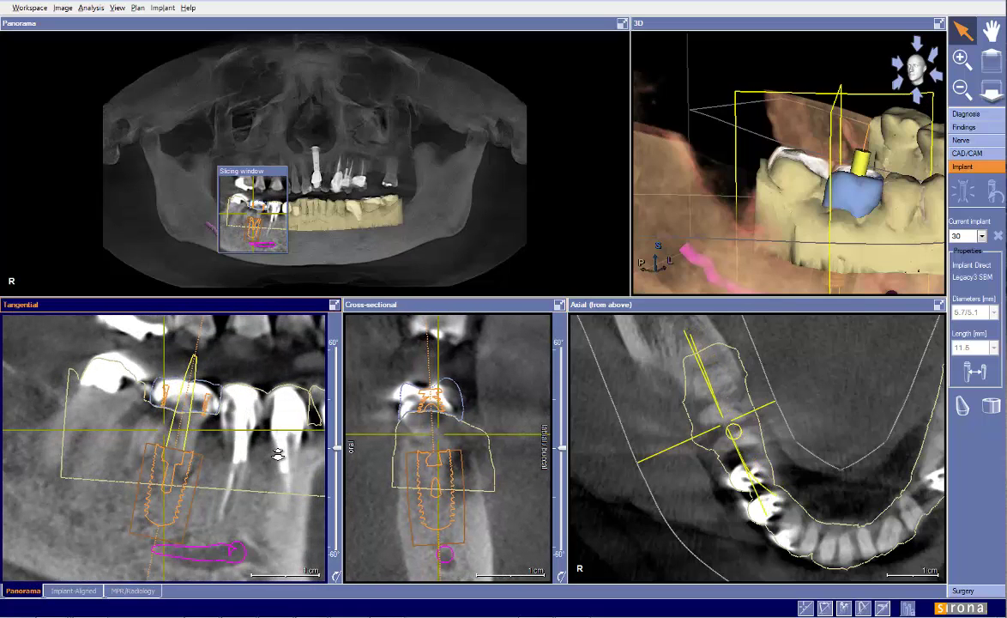
pyautogui.moveTo(128, 426); pyautogui.dragTo(84, 418)
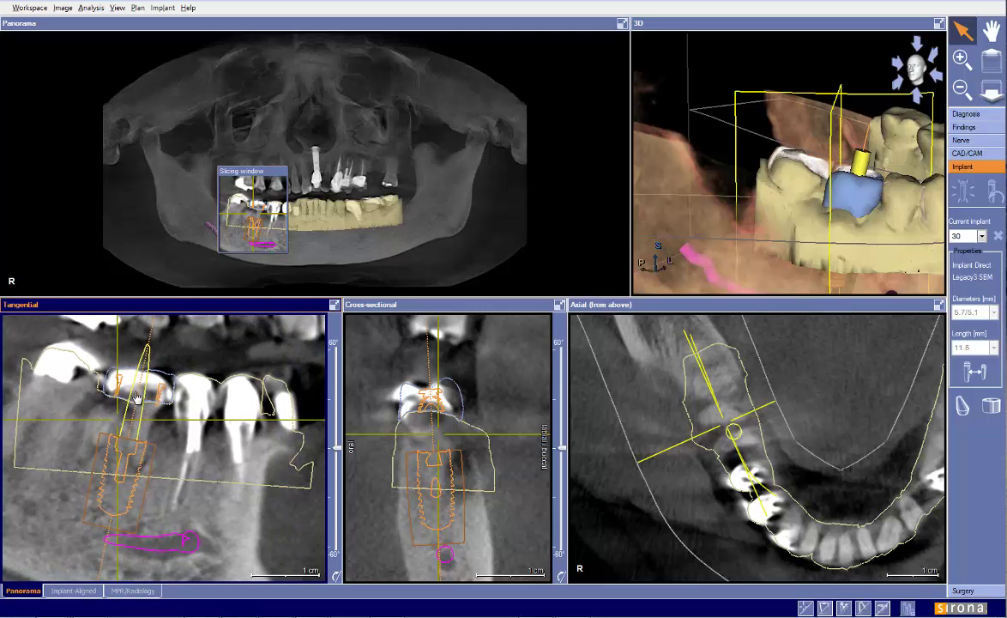
pyautogui.scroll(2, 490, 382)
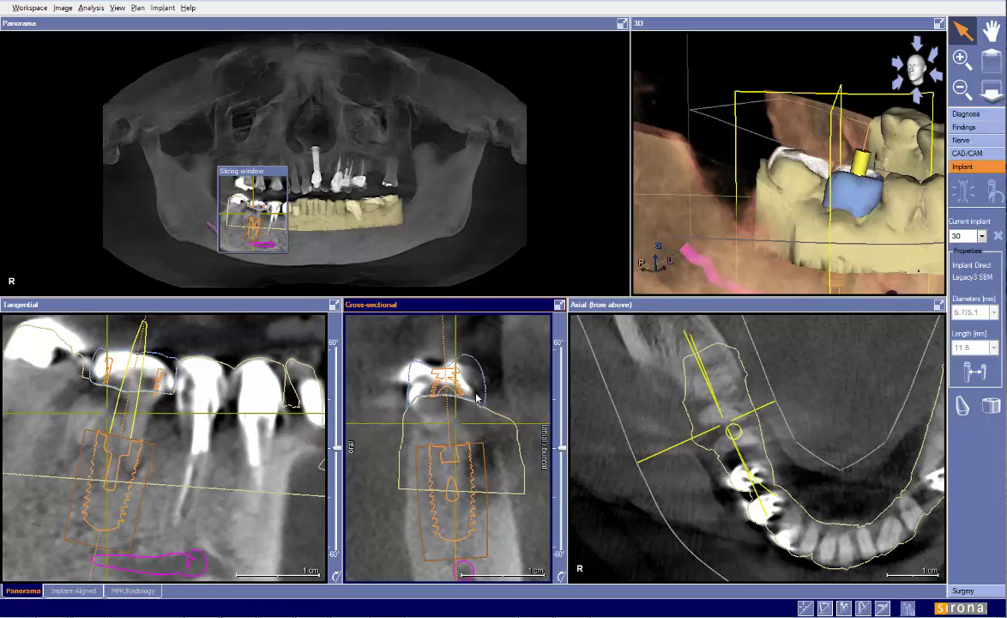
pyautogui.moveTo(495, 387); pyautogui.dragTo(496, 397, button='middle')
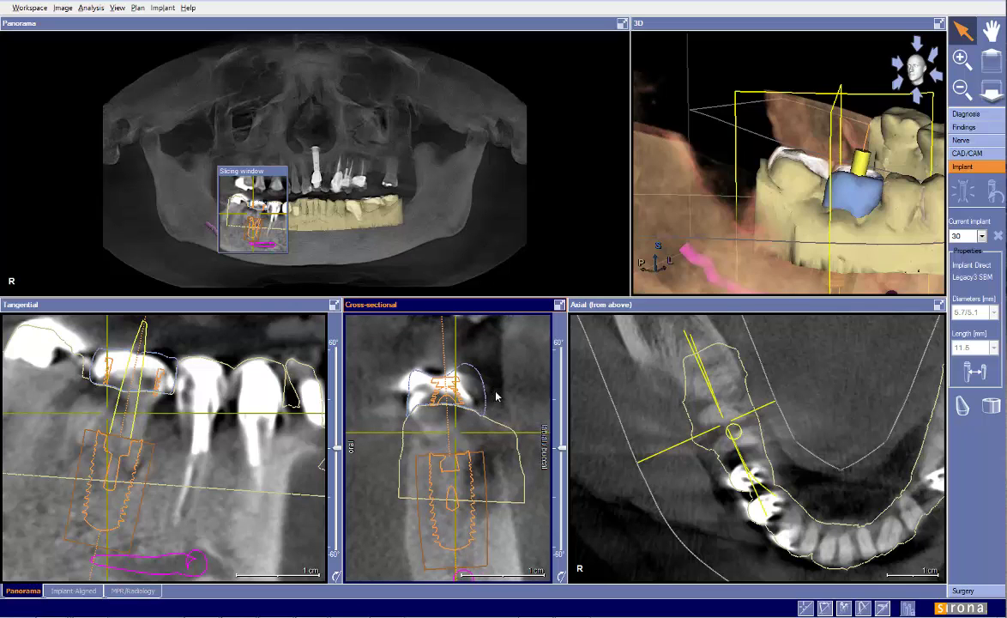
# Raise the axial slice to crown level and examine how the surface scan outlines match the teeth around site 30.
pyautogui.moveTo(634, 403); pyautogui.dragTo(648, 435)
pyautogui.moveTo(801, 430); pyautogui.dragTo(753, 420, button='middle')
pyautogui.scroll(-2, 768, 428)
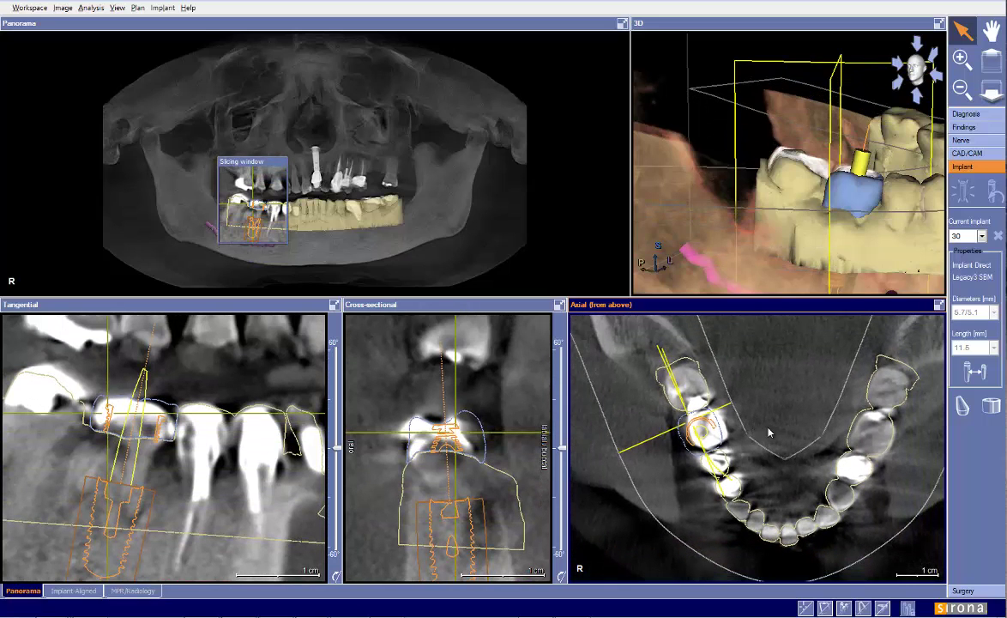
pyautogui.moveTo(771, 434)
pyautogui.mouseDown()
pyautogui.moveTo(773, 422)
pyautogui.moveTo(771, 444)
pyautogui.mouseUp()
pyautogui.scroll(2, 770, 445)
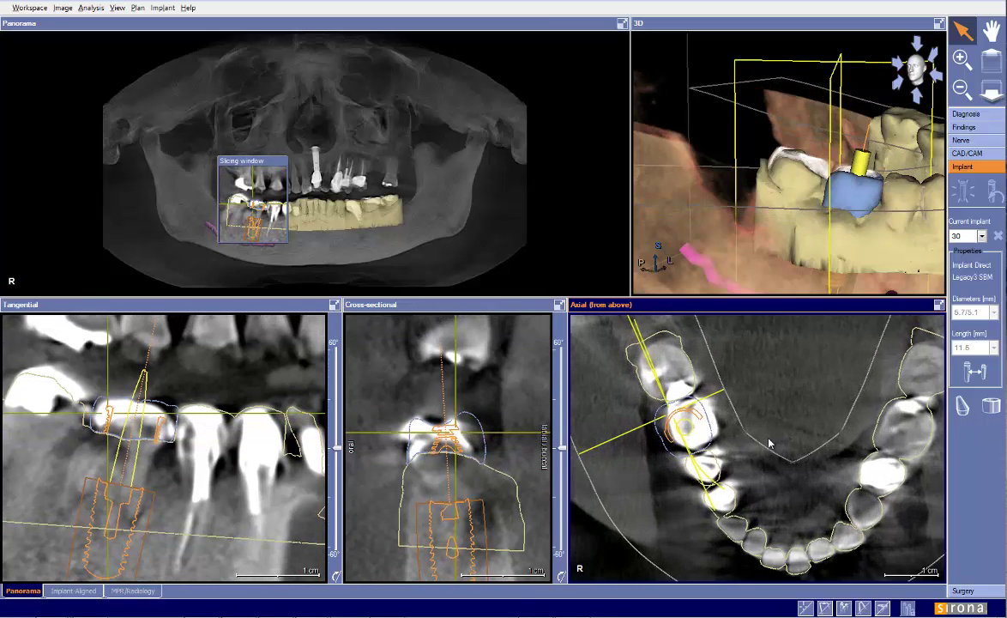
pyautogui.scroll(2, 770, 447)
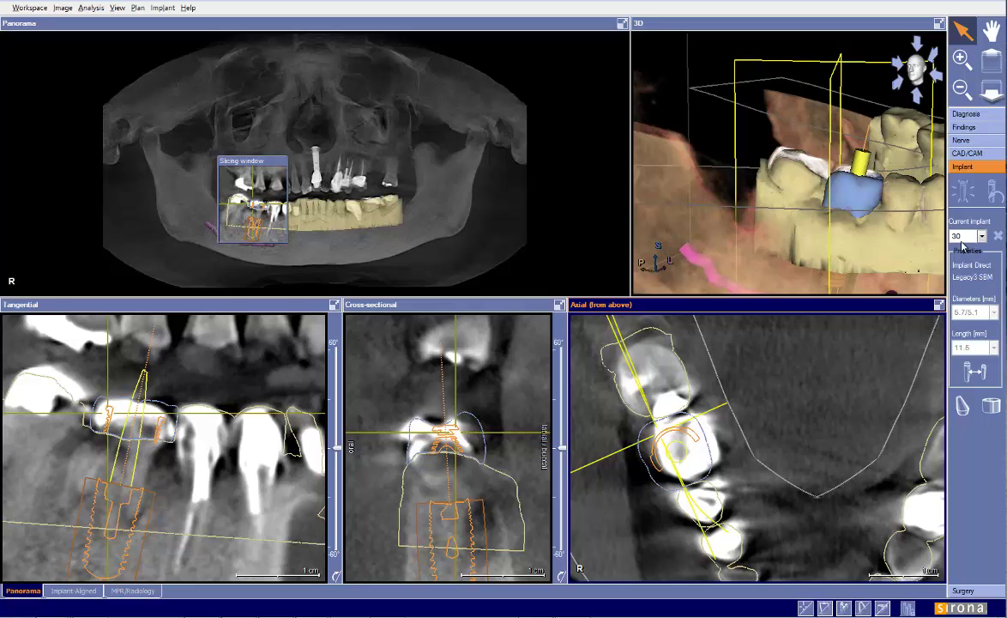
# View the 3D jaw model with its surface scan from the front and check the panorama.
pyautogui.moveTo(810, 240); pyautogui.dragTo(738, 172)
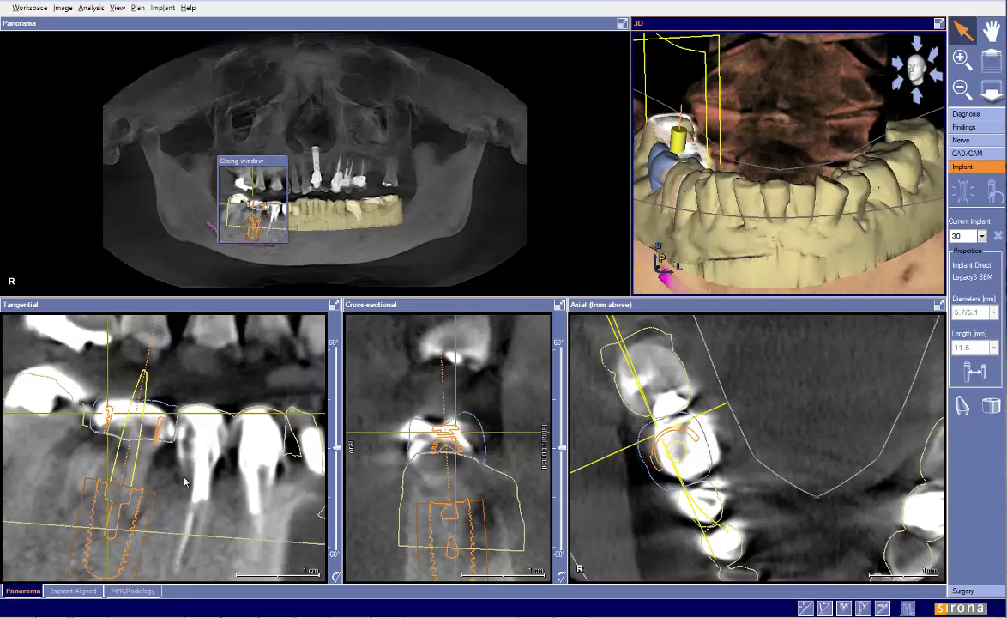
pyautogui.click(135, 9)
pyautogui.click(135, 12)
pyautogui.moveTo(418, 217); pyautogui.dragTo(403, 187)
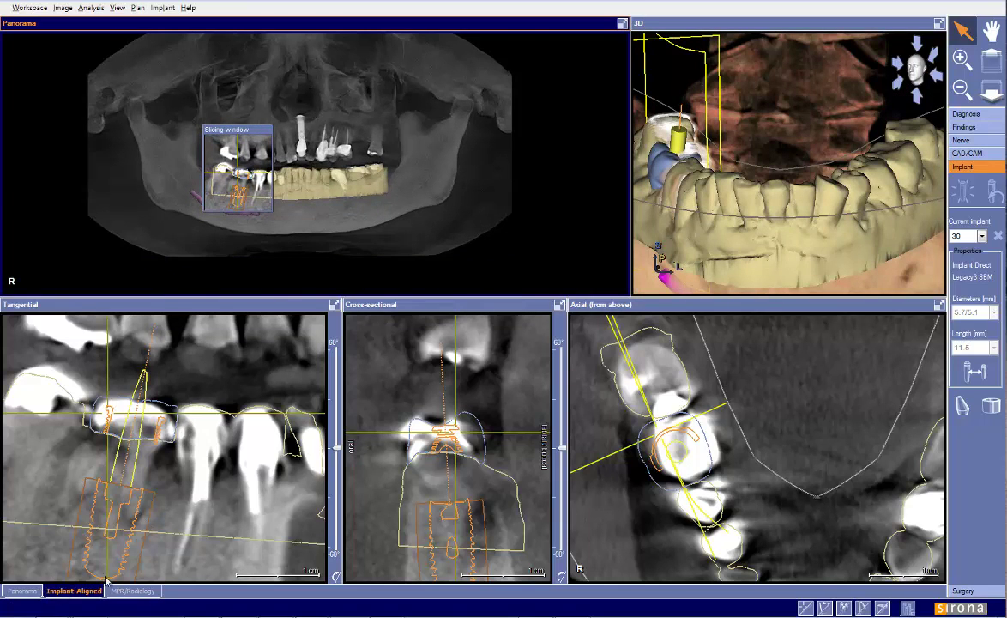
# Switch to the implant-aligned workspace, view the 3D model from the side, and briefly hide and reshow the implant and nerve.
pyautogui.click(74, 591)
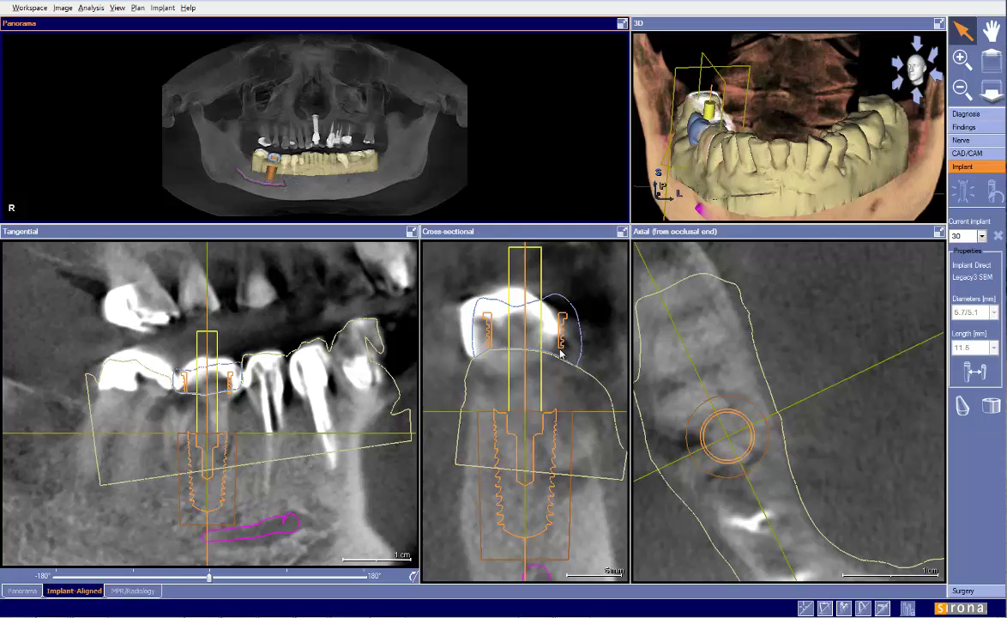
pyautogui.moveTo(712, 156); pyautogui.dragTo(846, 156)
pyautogui.moveTo(237, 394); pyautogui.dragTo(236, 373)
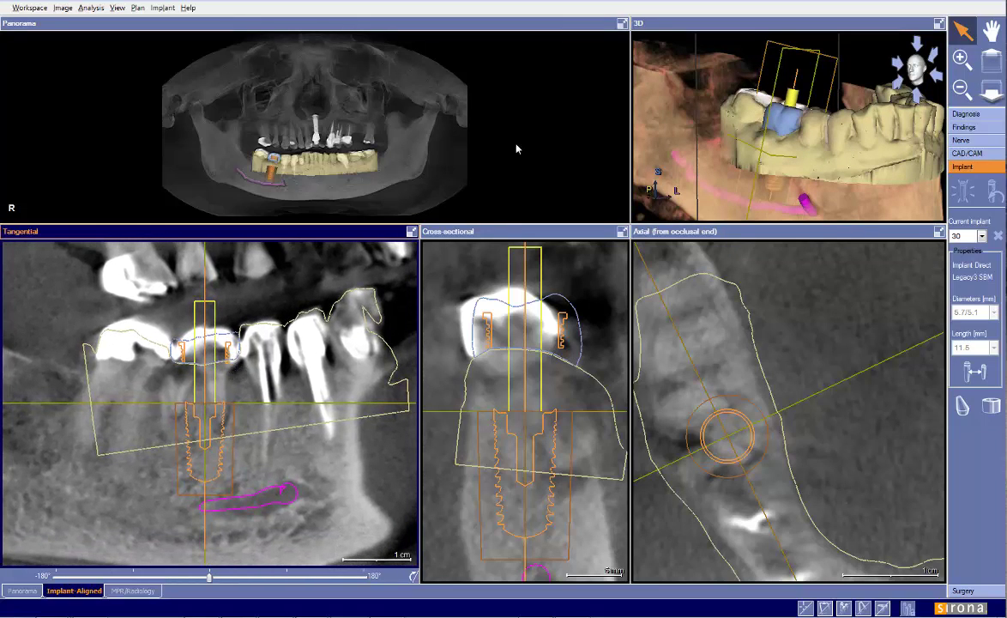
pyautogui.click(842, 609)
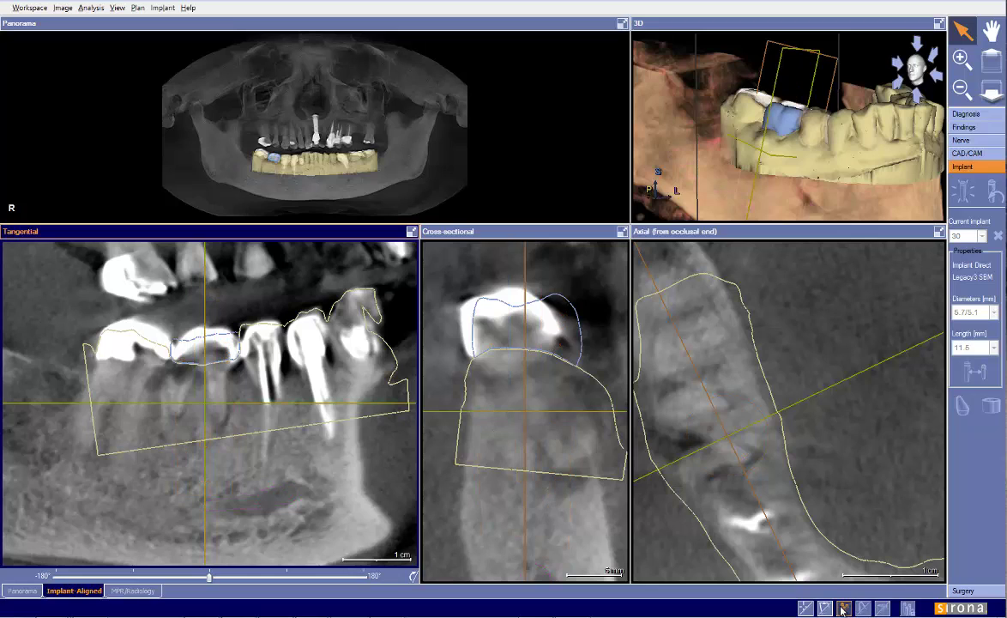
pyautogui.click(843, 607)
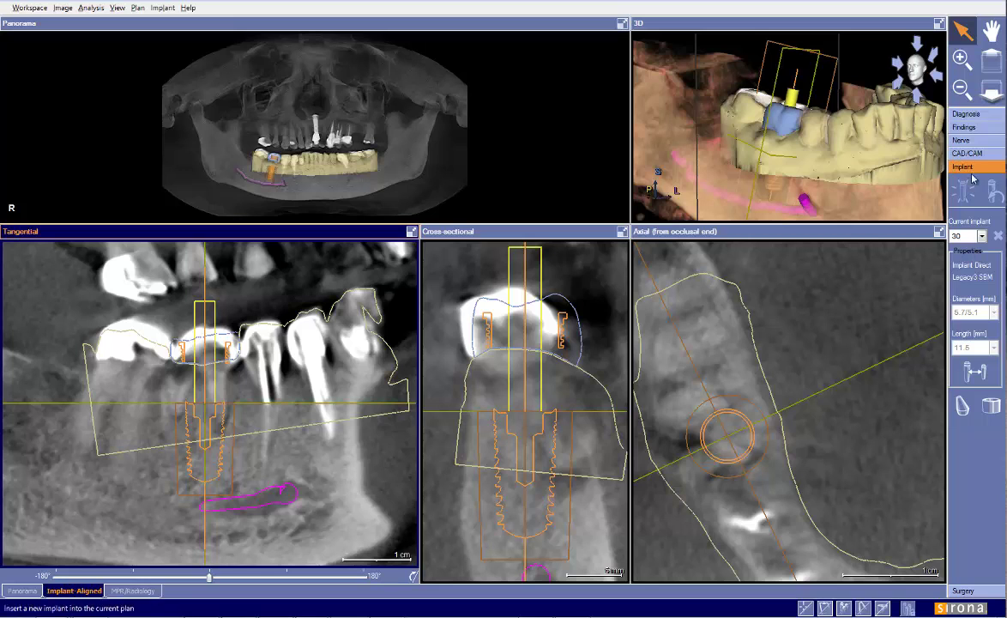
# Examine the full implant and the nerve canal beneath it in the implant-aligned tangential and cross-sectional slices.
pyautogui.moveTo(238, 353); pyautogui.dragTo(206, 372)
pyautogui.moveTo(251, 418); pyautogui.dragTo(278, 416)
pyautogui.moveTo(471, 404); pyautogui.dragTo(462, 361)
pyautogui.scroll(-2, 463, 361)
pyautogui.scroll(1, 463, 361)
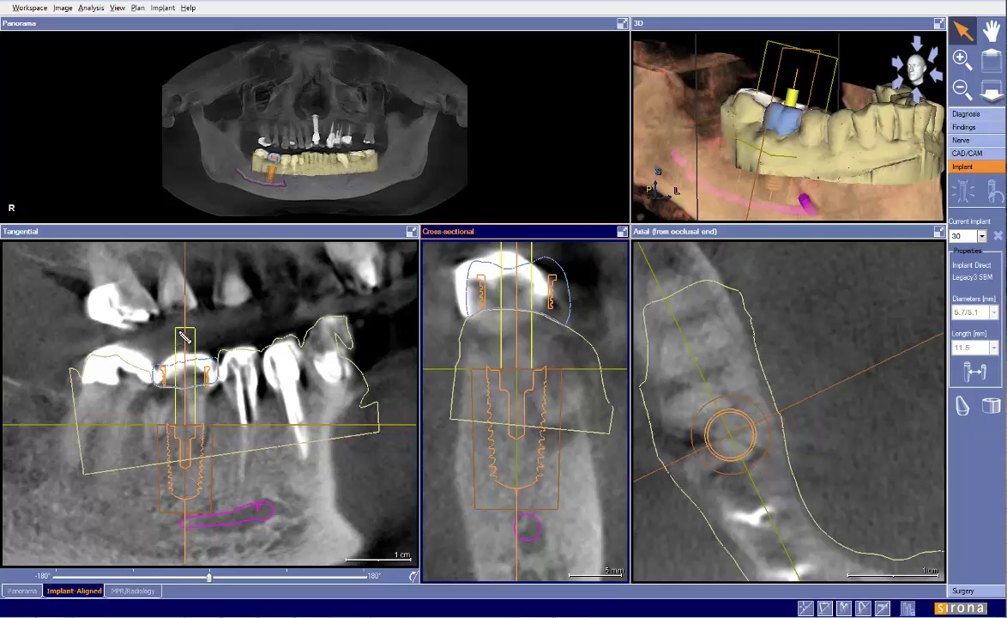
# Annotate the tangential slice with freehand strokes along the implant axis and over the implant's mesial side.
pyautogui.moveTo(183, 288)
pyautogui.mouseDown()
pyautogui.moveTo(190, 430)
pyautogui.moveTo(176, 508)
pyautogui.moveTo(195, 345)
pyautogui.mouseUp()
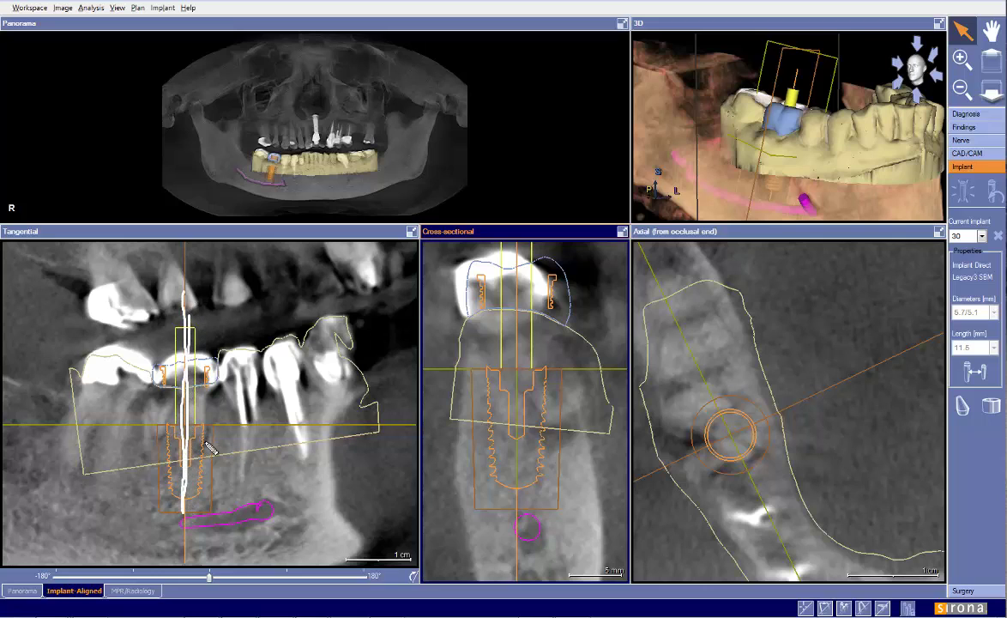
pyautogui.moveTo(207, 442)
pyautogui.mouseDown()
pyautogui.moveTo(197, 428)
pyautogui.moveTo(198, 440)
pyautogui.mouseUp()
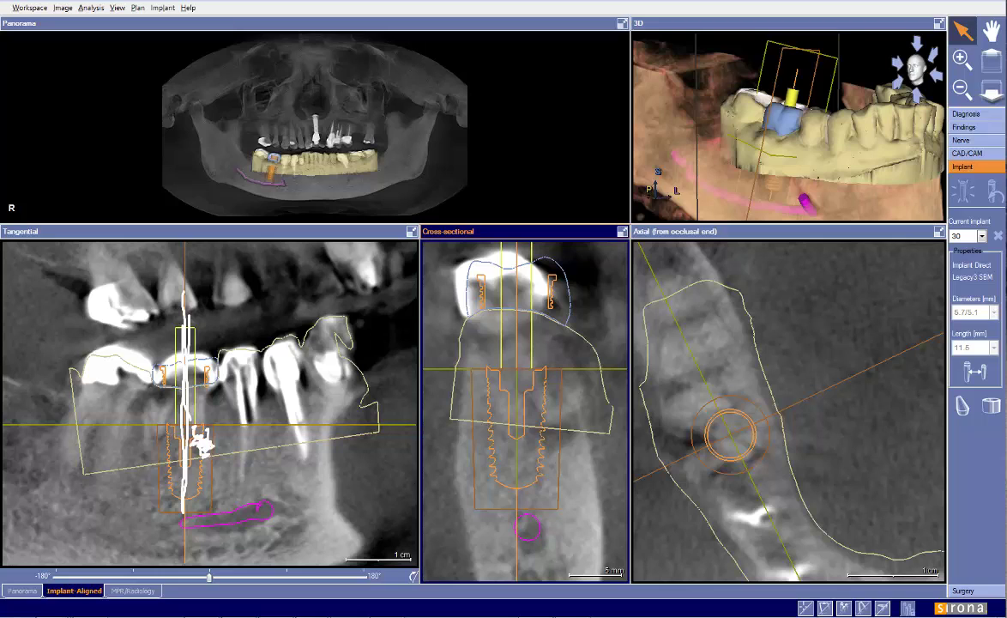
pyautogui.moveTo(193, 403)
pyautogui.mouseDown()
pyautogui.moveTo(188, 433)
pyautogui.moveTo(202, 469)
pyautogui.moveTo(200, 439)
pyautogui.moveTo(211, 490)
pyautogui.moveTo(199, 414)
pyautogui.moveTo(205, 475)
pyautogui.moveTo(185, 429)
pyautogui.moveTo(189, 454)
pyautogui.moveTo(194, 446)
pyautogui.mouseUp()
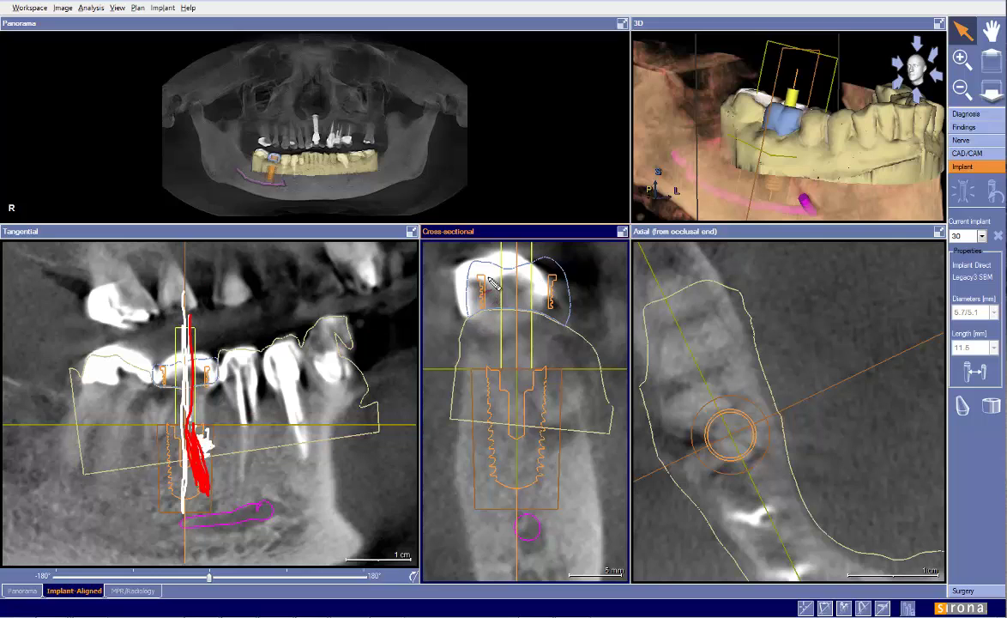
# Trace over both drill sleeve walls beside the crown in the cross-sectional slice and clear the annotations.
pyautogui.moveTo(486, 271); pyautogui.dragTo(485, 306)
pyautogui.moveTo(544, 275); pyautogui.dragTo(540, 316)
pyautogui.moveTo(549, 319); pyautogui.dragTo(541, 262)
pyautogui.moveTo(484, 305); pyautogui.dragTo(489, 274)
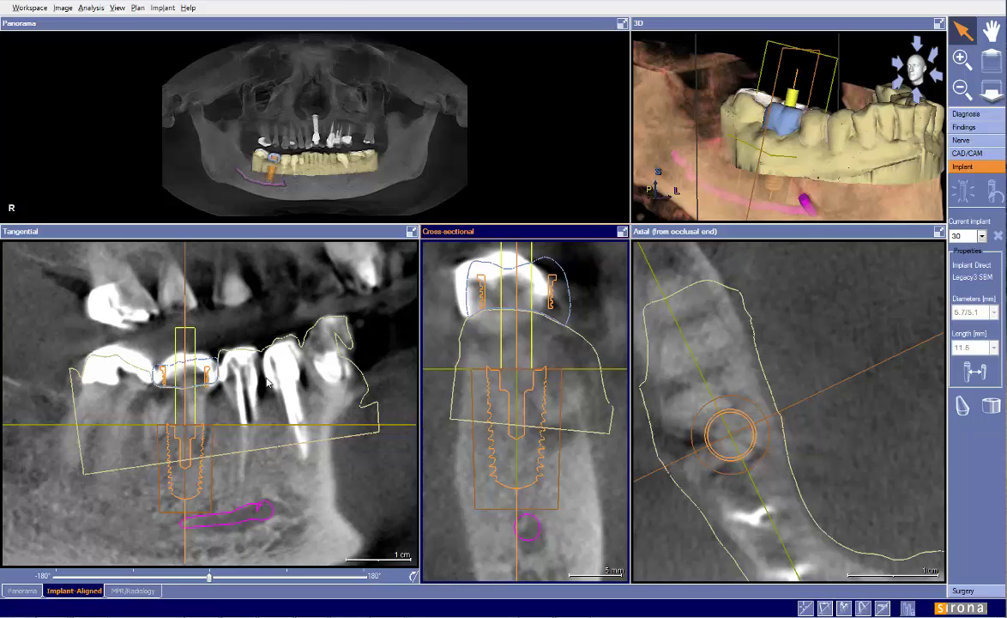
# Move the implant-aligned axial slice up to the crown level of tooth 30 to inspect the scan outlines.
pyautogui.moveTo(296, 426); pyautogui.dragTo(274, 420, button='middle')
pyautogui.scroll(-3, 274, 420)
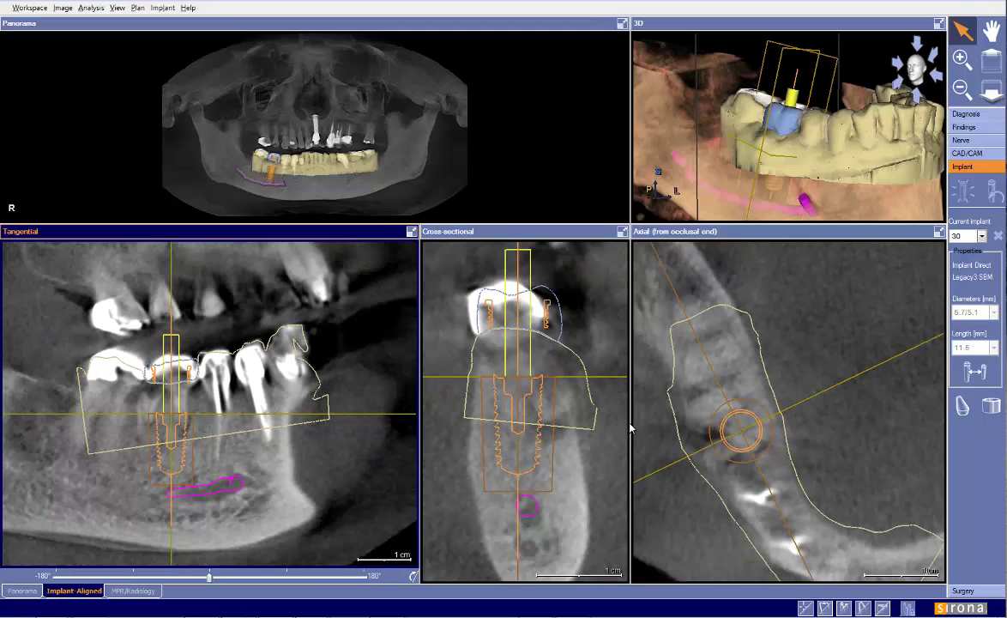
pyautogui.scroll(10, 654, 433)
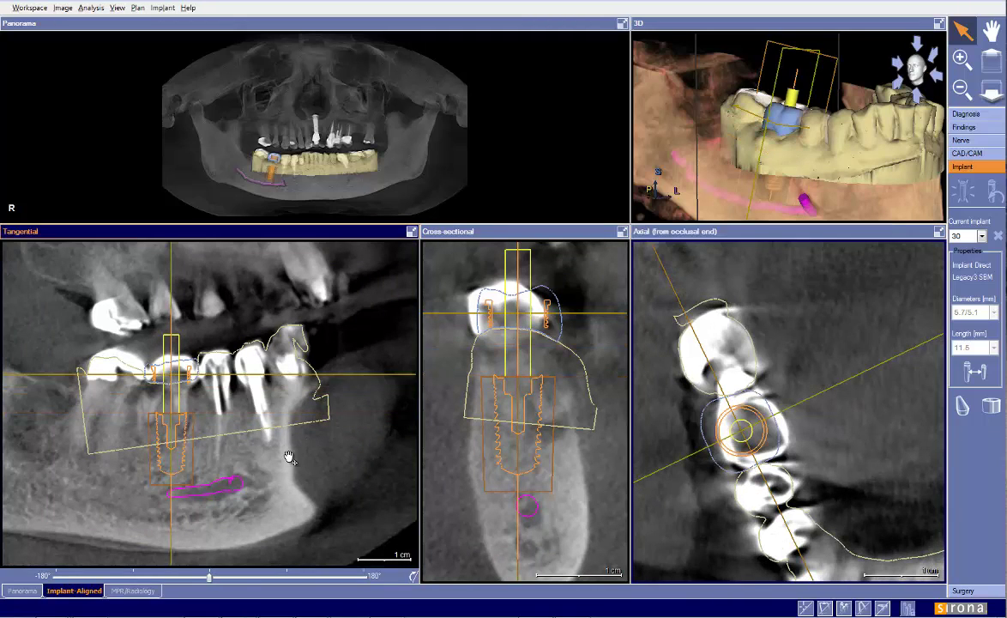
# Draw a red freehand line along the occlusal surfaces of the lower teeth in the tangential slice, and clear it.
pyautogui.click(137, 8)
pyautogui.click(188, 8)
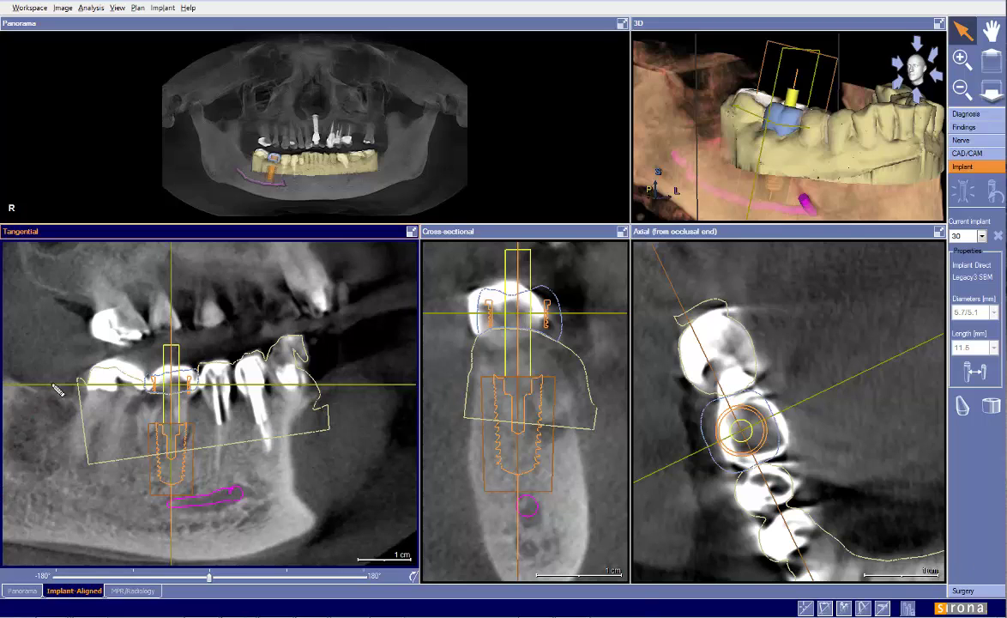
pyautogui.moveTo(89, 365)
pyautogui.mouseDown()
pyautogui.moveTo(251, 367)
pyautogui.moveTo(300, 347)
pyautogui.moveTo(301, 338)
pyautogui.mouseUp()
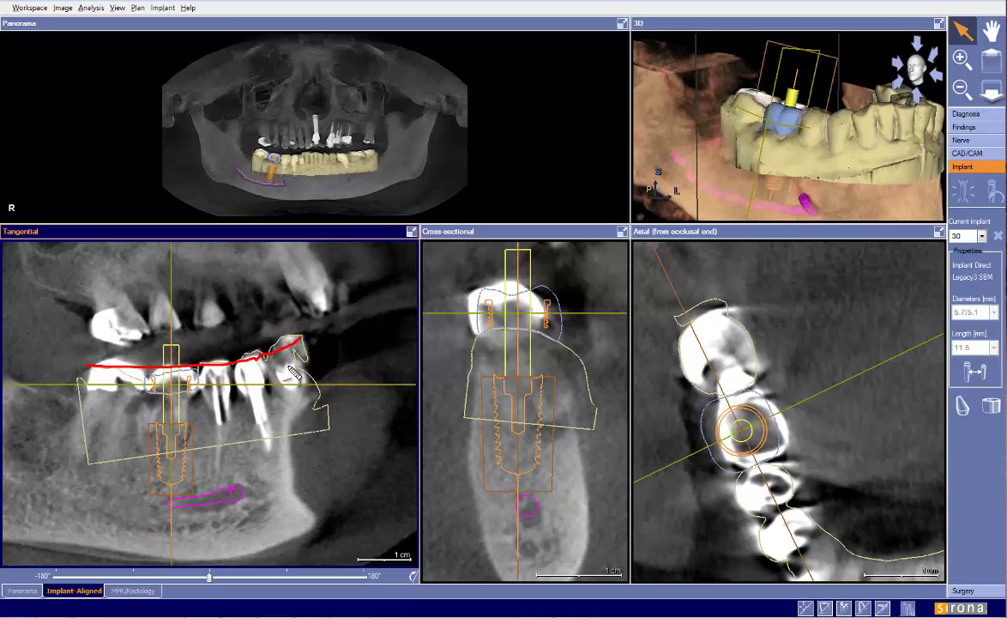
pyautogui.press('Escape')
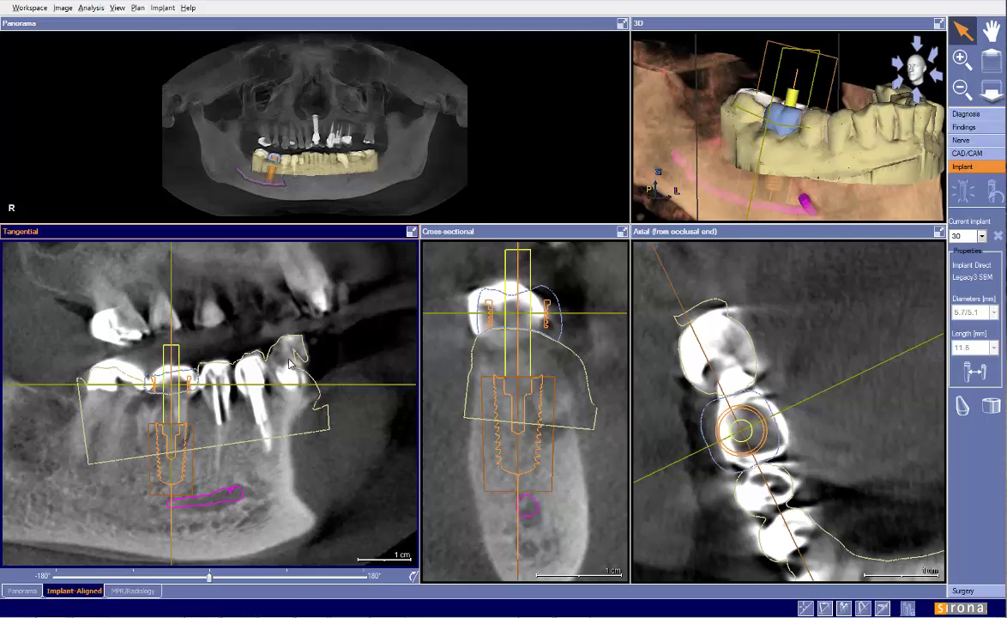
# Rotate the tangential slice slightly about the implant axis, turn the 3D model toward the front, and switch to Plan 1.
pyautogui.moveTo(206, 576); pyautogui.dragTo(210, 583)
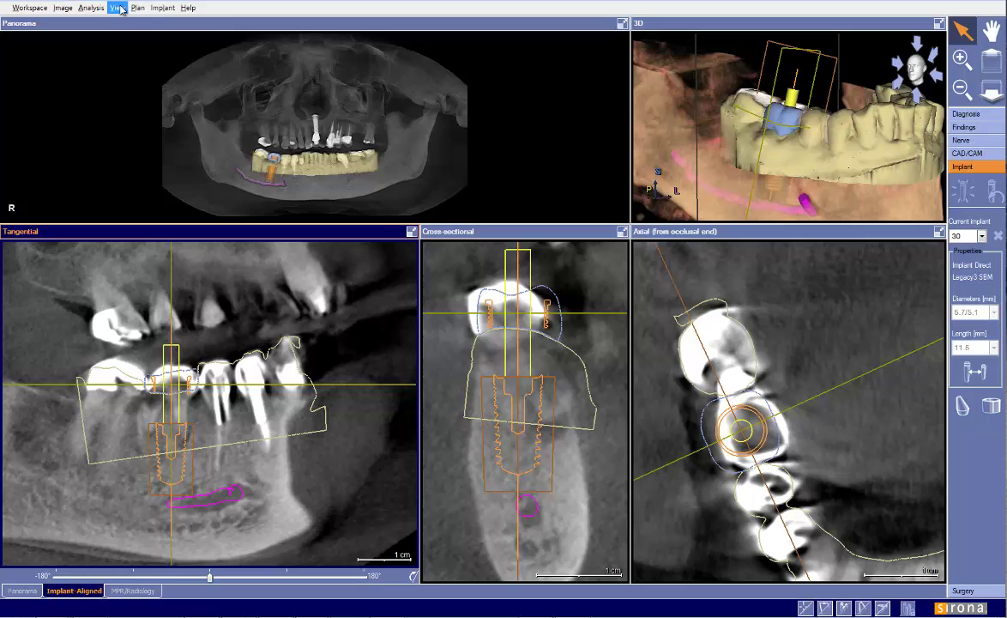
pyautogui.moveTo(755, 120); pyautogui.dragTo(675, 116)
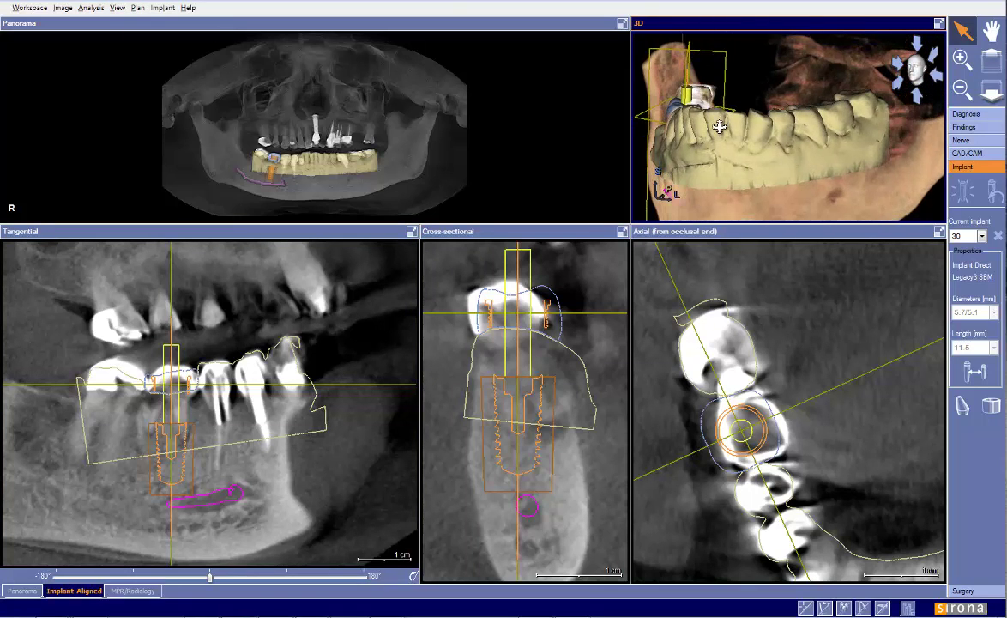
pyautogui.click(137, 8)
pyautogui.click(154, 134)
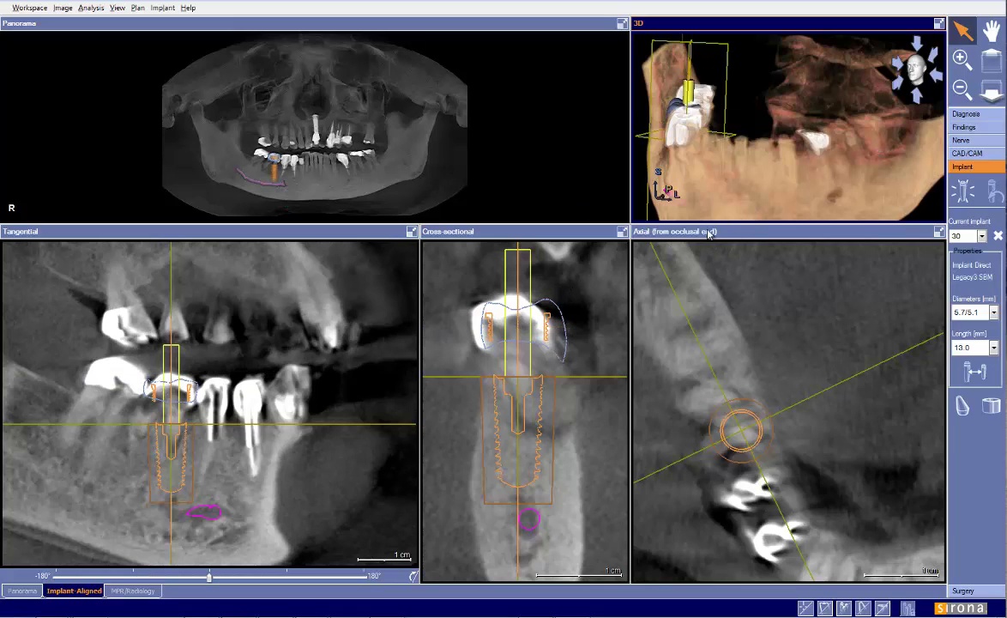
# Turn the 3D model to face the front of the jaw and show the I30 optical impression before returning to implant planning.
pyautogui.moveTo(664, 177); pyautogui.dragTo(751, 204)
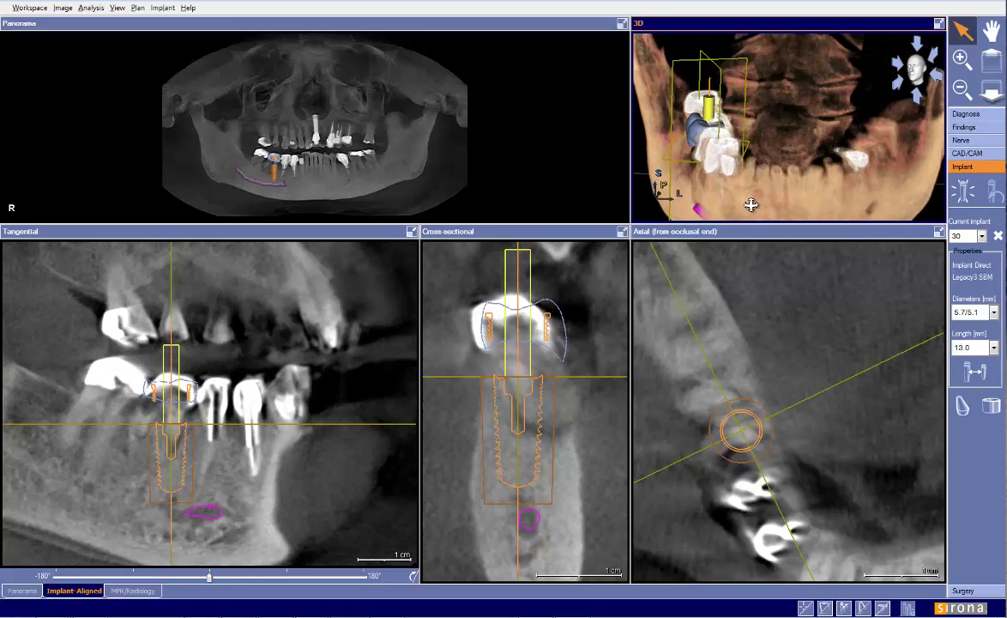
pyautogui.click(967, 152)
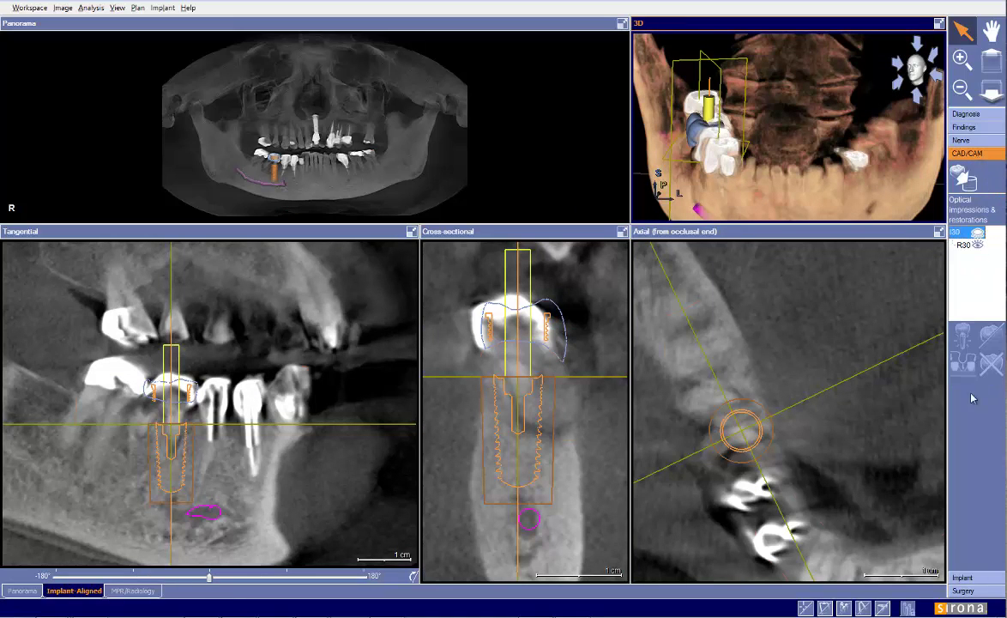
pyautogui.click(977, 239)
pyautogui.click(967, 167)
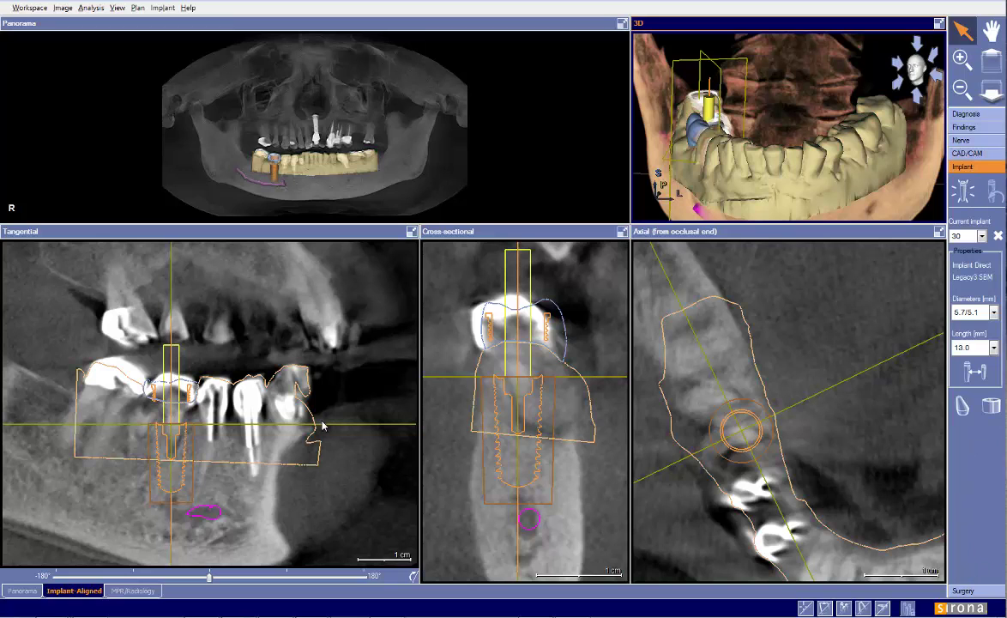
# Rotate the tangential slice slightly about the implant axis to check the surface scan outline against the lower teeth.
pyautogui.click(349, 410)
pyautogui.moveTo(316, 367); pyautogui.dragTo(311, 347)
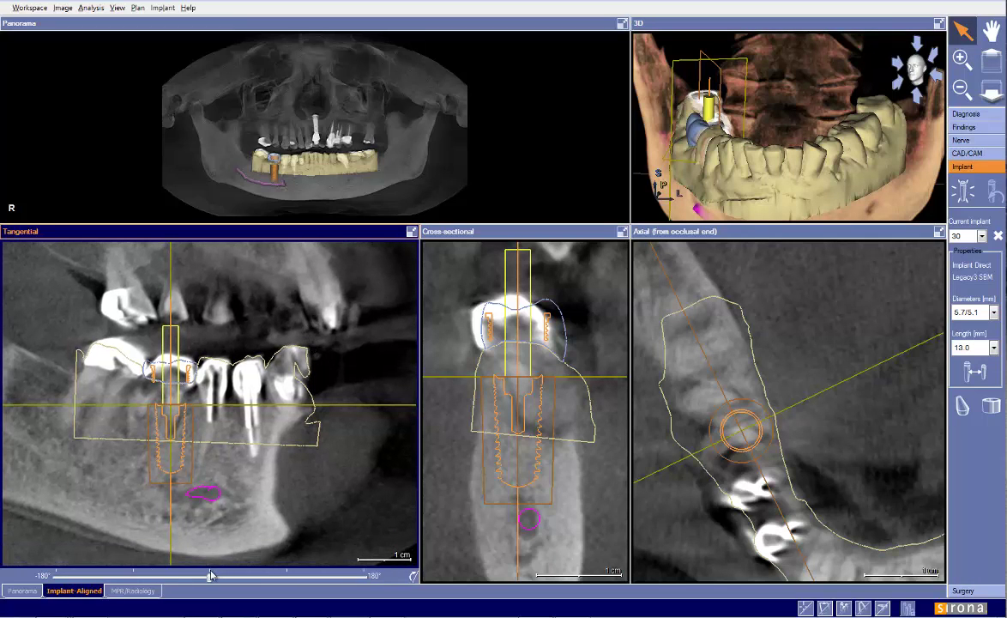
pyautogui.moveTo(209, 579)
pyautogui.mouseDown()
pyautogui.moveTo(220, 580)
pyautogui.moveTo(207, 575)
pyautogui.mouseUp()
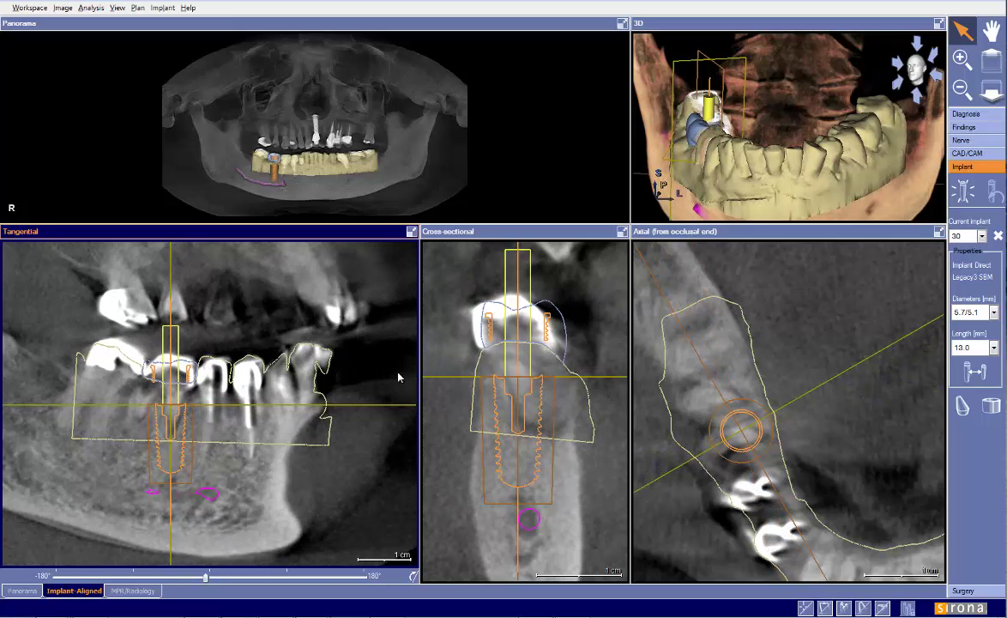
pyautogui.moveTo(169, 498); pyautogui.dragTo(171, 499)
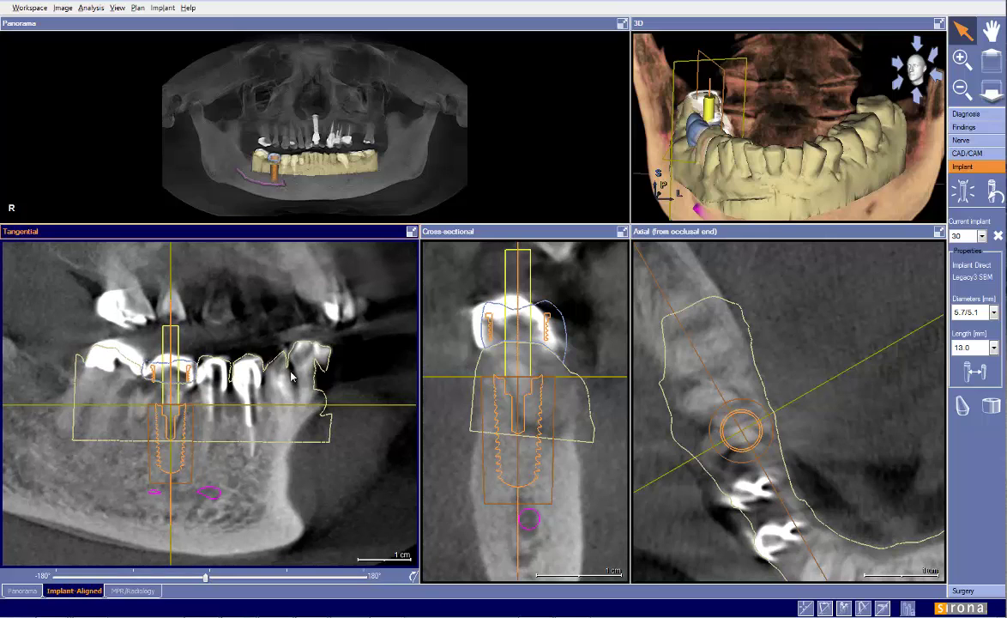
# Tilt the implant slightly in the cross-sectional slice and tilt it back upright, keeping crown, implant and nerve in view.
pyautogui.moveTo(562, 286); pyautogui.dragTo(568, 396)
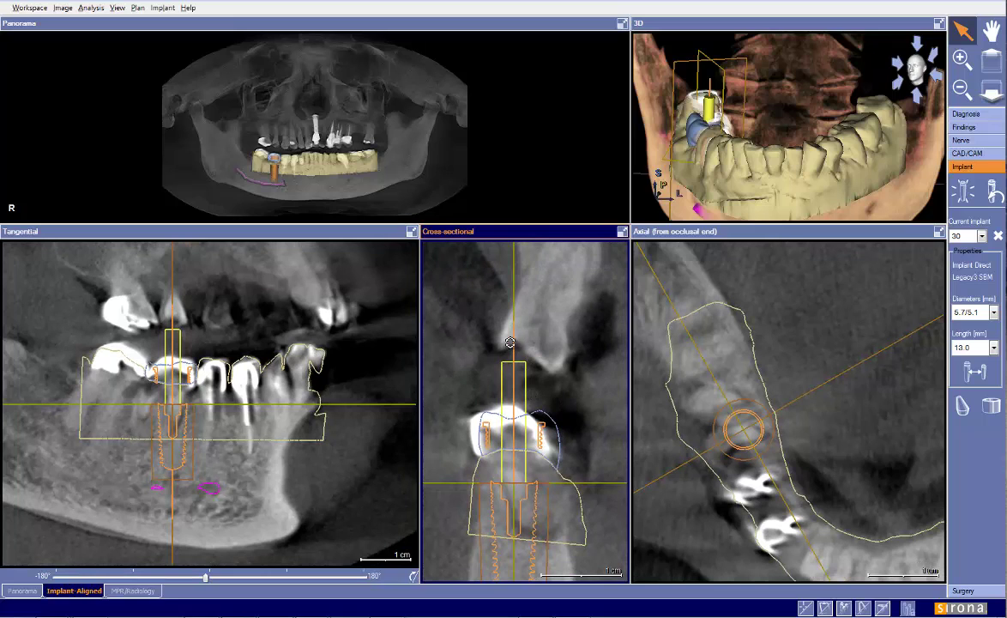
pyautogui.moveTo(513, 342); pyautogui.dragTo(505, 339)
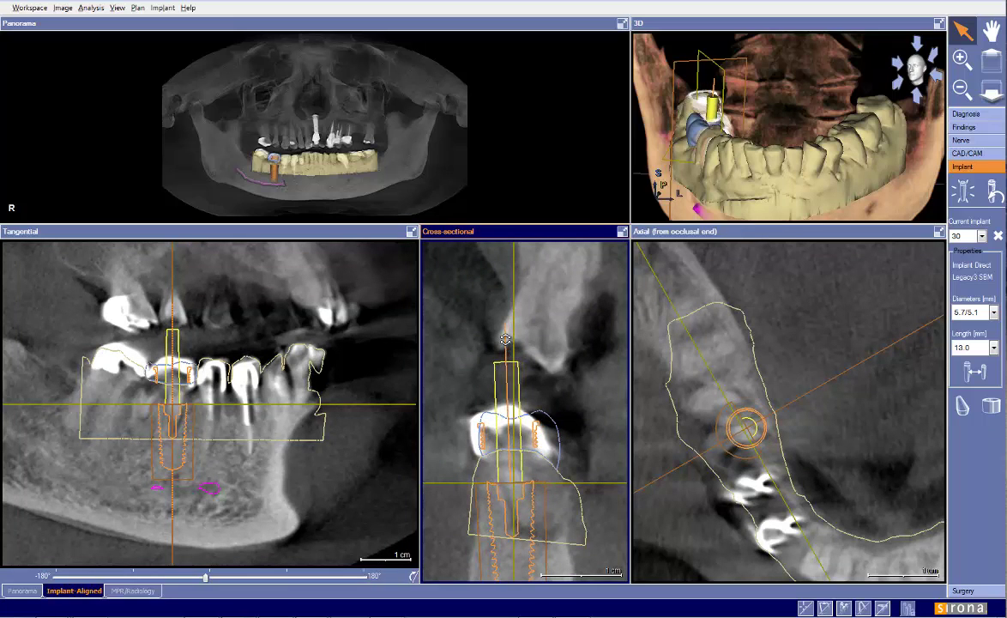
pyautogui.moveTo(505, 339); pyautogui.dragTo(509, 340)
pyautogui.moveTo(570, 388); pyautogui.dragTo(556, 326)
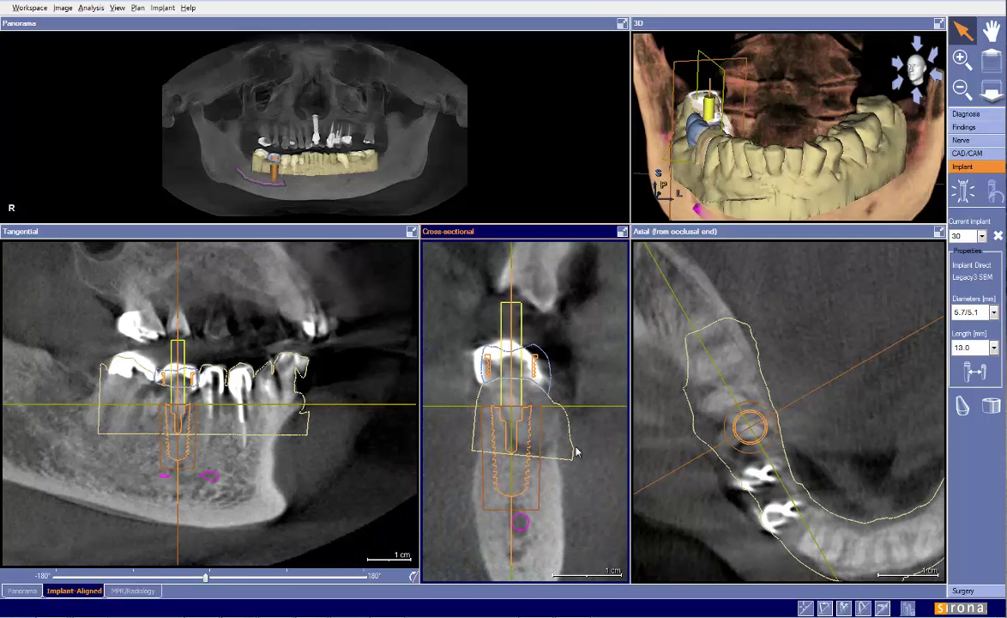
# Enlarge the cross-sectional slice, draw a red ridge contour around the implant with arrows pointing inward from both sides, and clear the annotations.
pyautogui.click(622, 231)
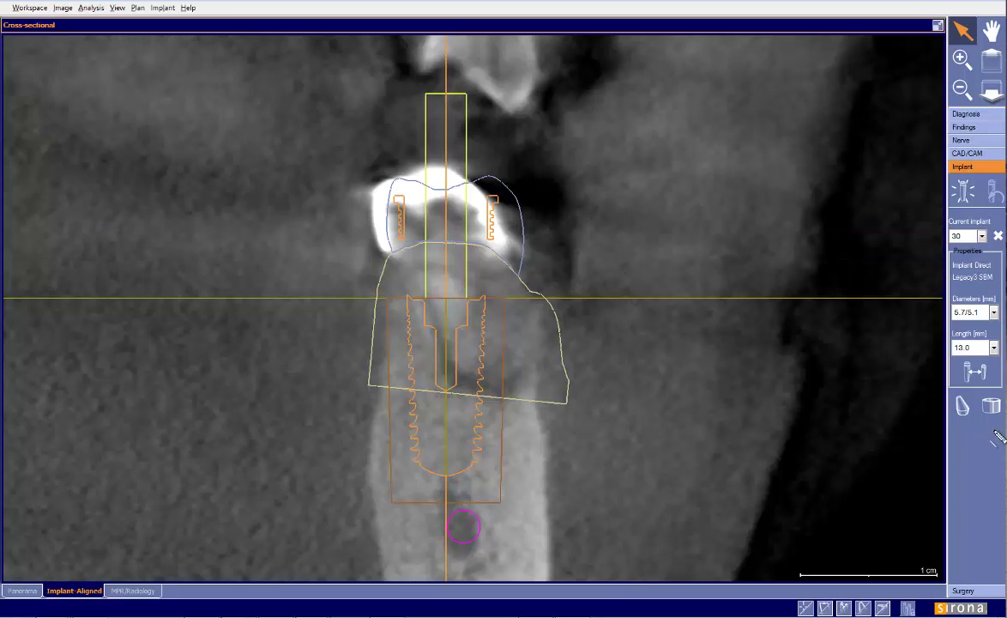
pyautogui.moveTo(402, 302); pyautogui.dragTo(375, 488)
pyautogui.moveTo(398, 302)
pyautogui.mouseDown()
pyautogui.moveTo(429, 297)
pyautogui.moveTo(504, 329)
pyautogui.moveTo(530, 385)
pyautogui.moveTo(545, 458)
pyautogui.moveTo(538, 517)
pyautogui.mouseUp()
pyautogui.moveTo(530, 405)
pyautogui.mouseDown()
pyautogui.moveTo(492, 405)
pyautogui.moveTo(497, 412)
pyautogui.mouseUp()
pyautogui.moveTo(400, 395); pyautogui.dragTo(394, 385)
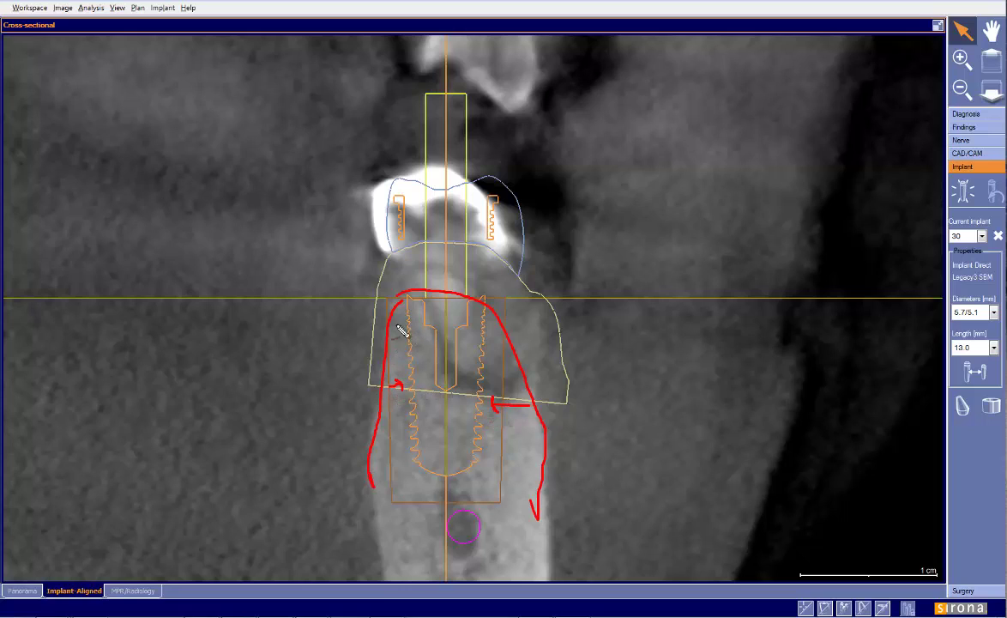
pyautogui.press('Escape')
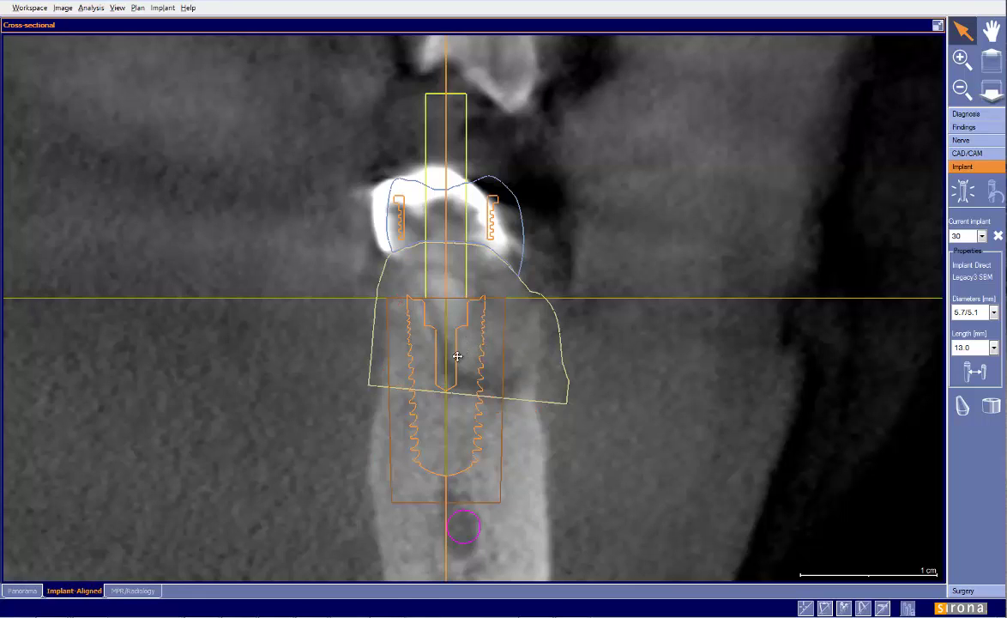
# Shift the implant sideways over the nerve canal in the enlarged cross-section, tilt its axis back through the crown, and restore the multi-view layout.
pyautogui.moveTo(454, 420); pyautogui.dragTo(462, 356)
pyautogui.moveTo(465, 356); pyautogui.dragTo(469, 356)
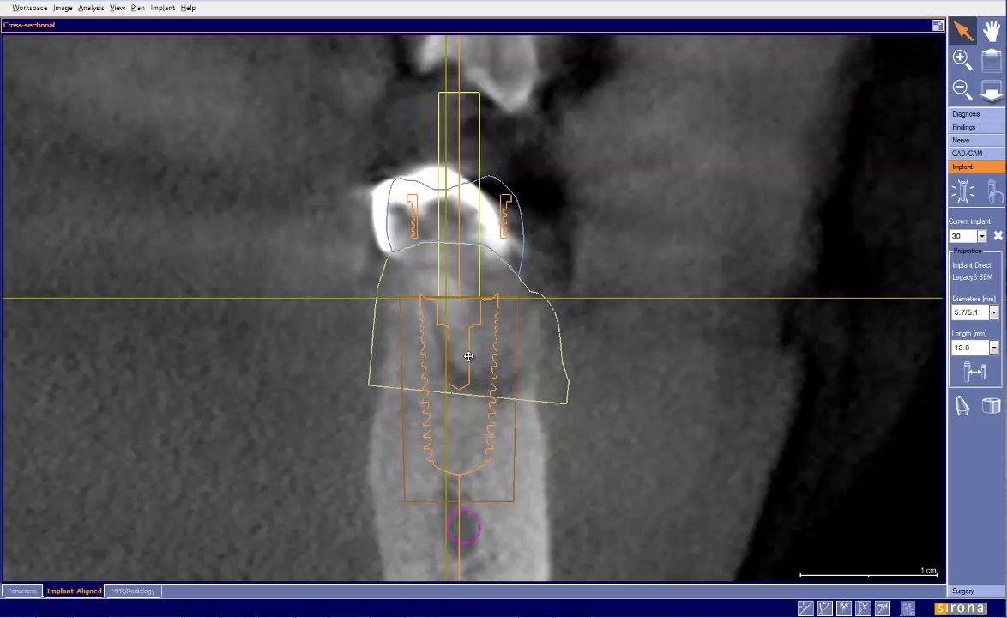
pyautogui.moveTo(450, 103); pyautogui.dragTo(425, 109)
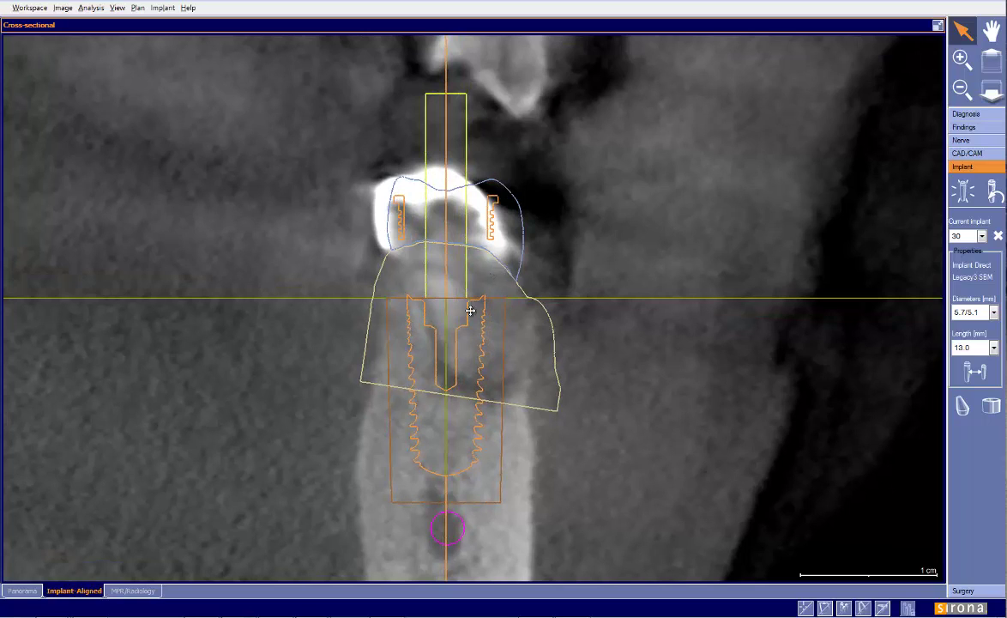
pyautogui.moveTo(468, 345); pyautogui.dragTo(470, 345)
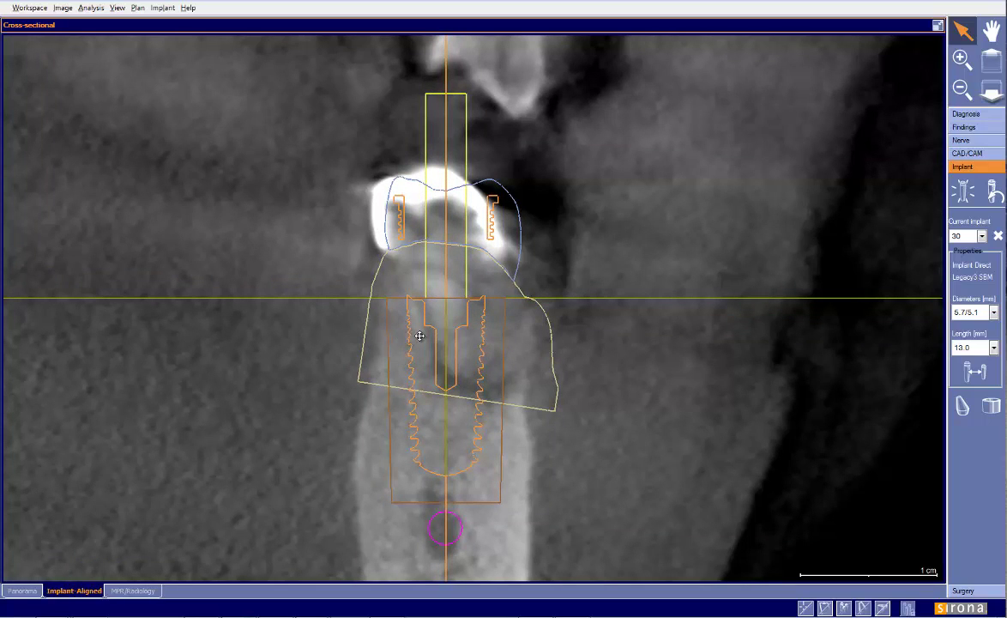
pyautogui.click(938, 26)
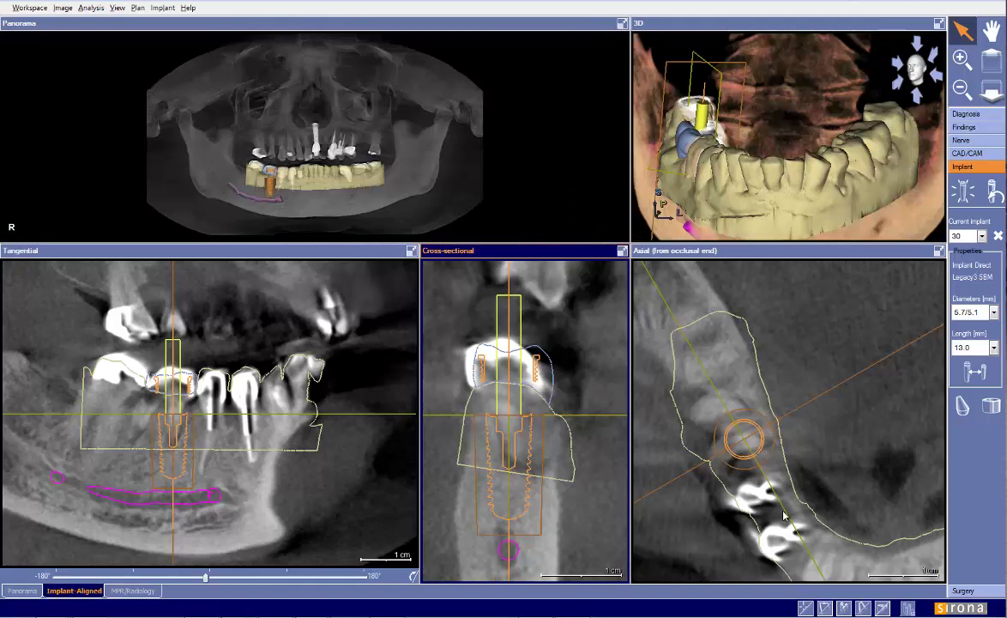
# Hide the implant and nerve, the I30 optical impression and the R30 restoration so only the scan data is displayed.
pyautogui.click(845, 609)
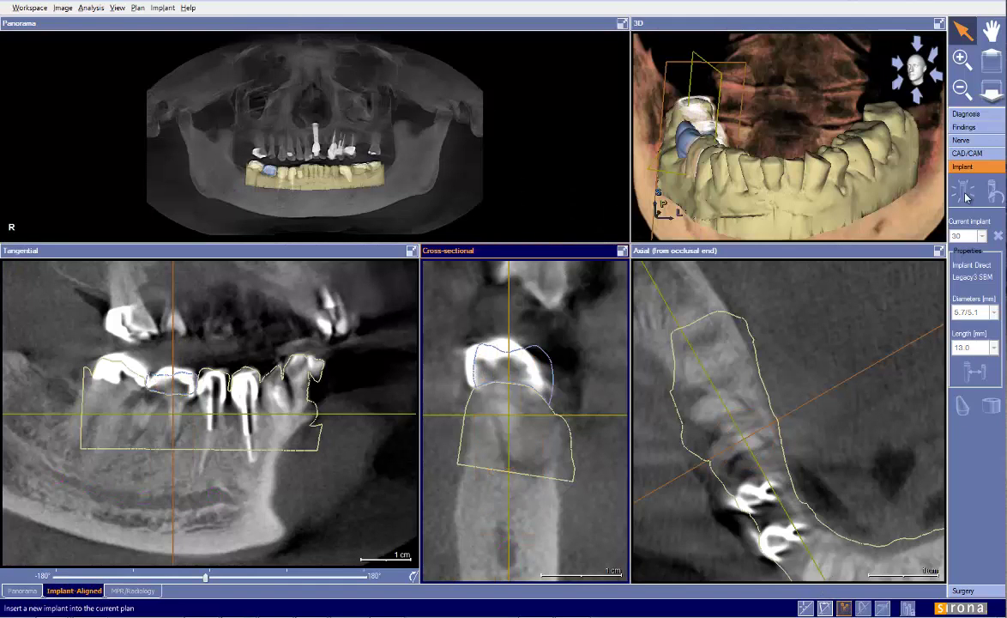
pyautogui.click(966, 153)
pyautogui.click(975, 245)
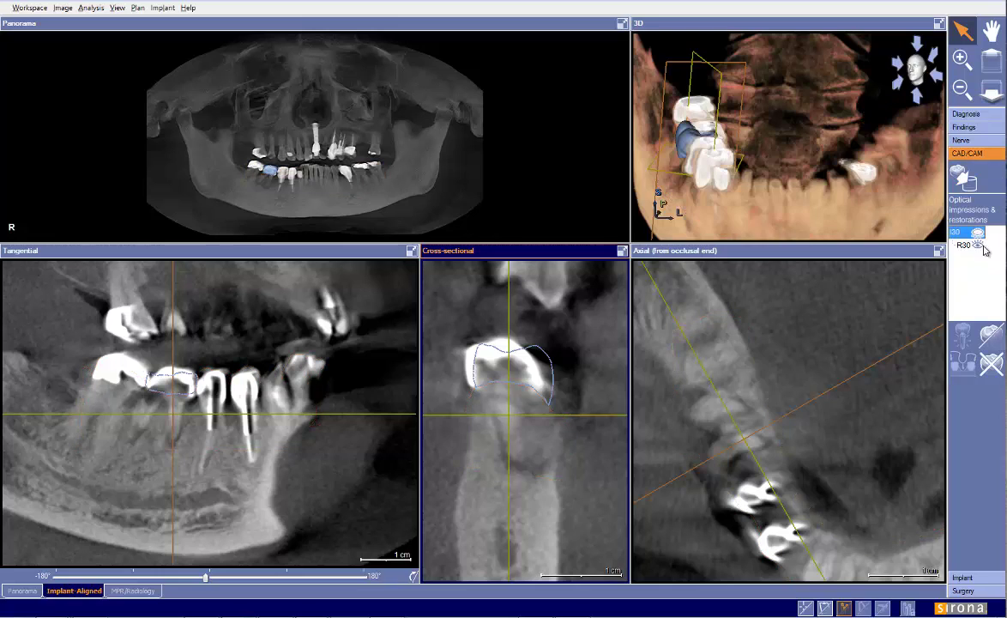
pyautogui.click(962, 580)
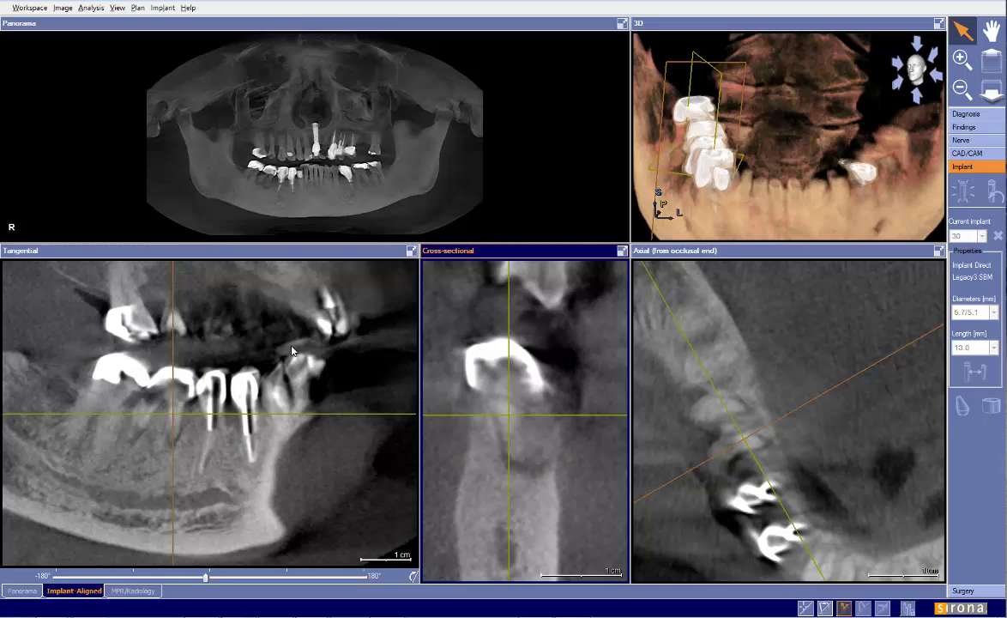
pyautogui.moveTo(459, 327); pyautogui.dragTo(461, 320)
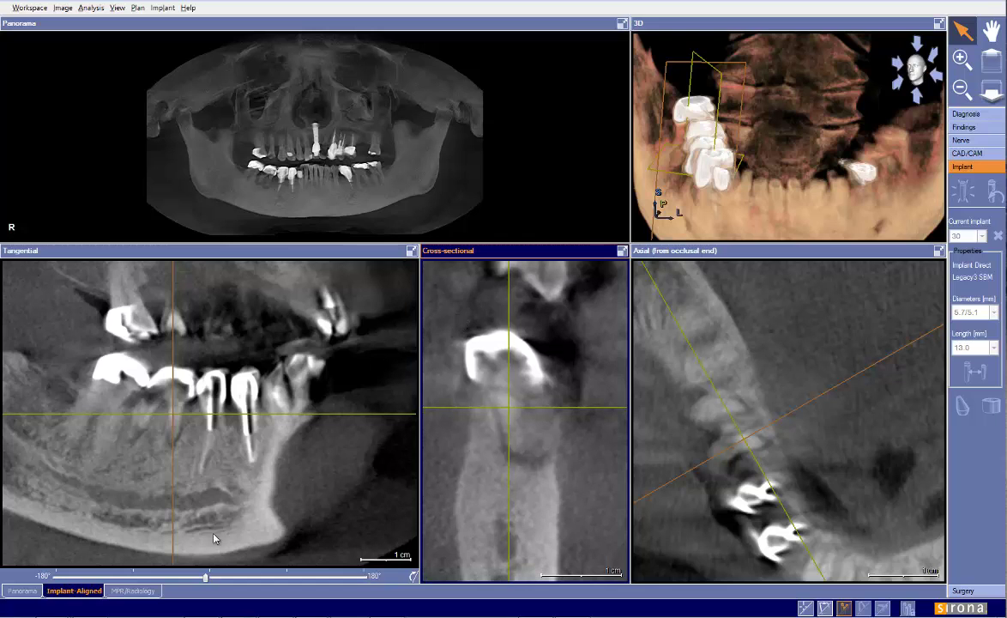
# Switch to the Panorama workspace, move the slicing window off the lower right teeth, and enlarge that region of the panorama.
pyautogui.click(22, 591)
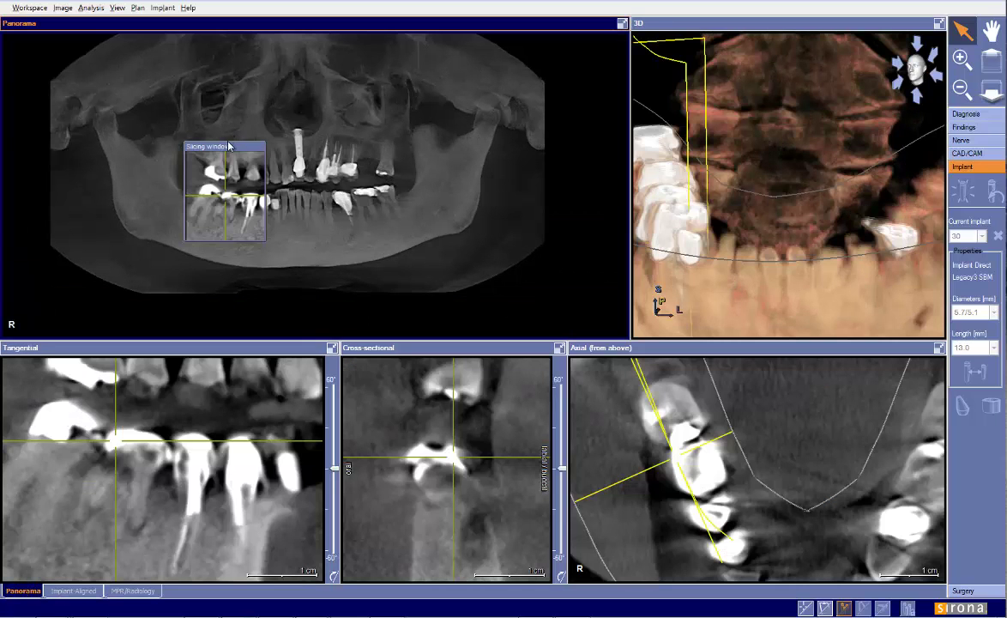
pyautogui.moveTo(237, 150); pyautogui.dragTo(459, 117)
pyautogui.scroll(3, 241, 219)
pyautogui.scroll(5, 243, 219)
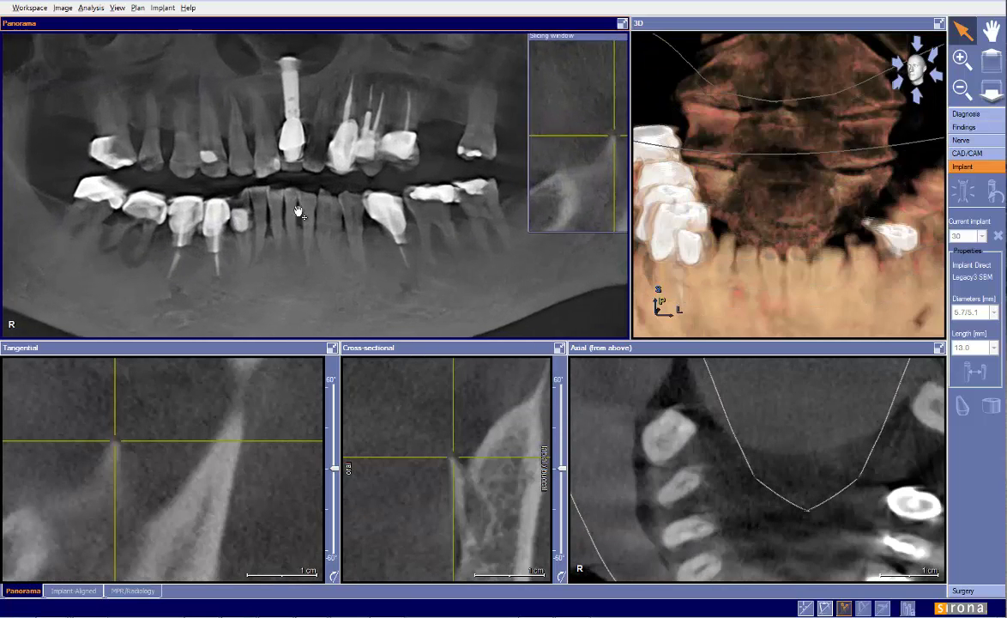
pyautogui.moveTo(391, 162); pyautogui.dragTo(409, 148, button='middle')
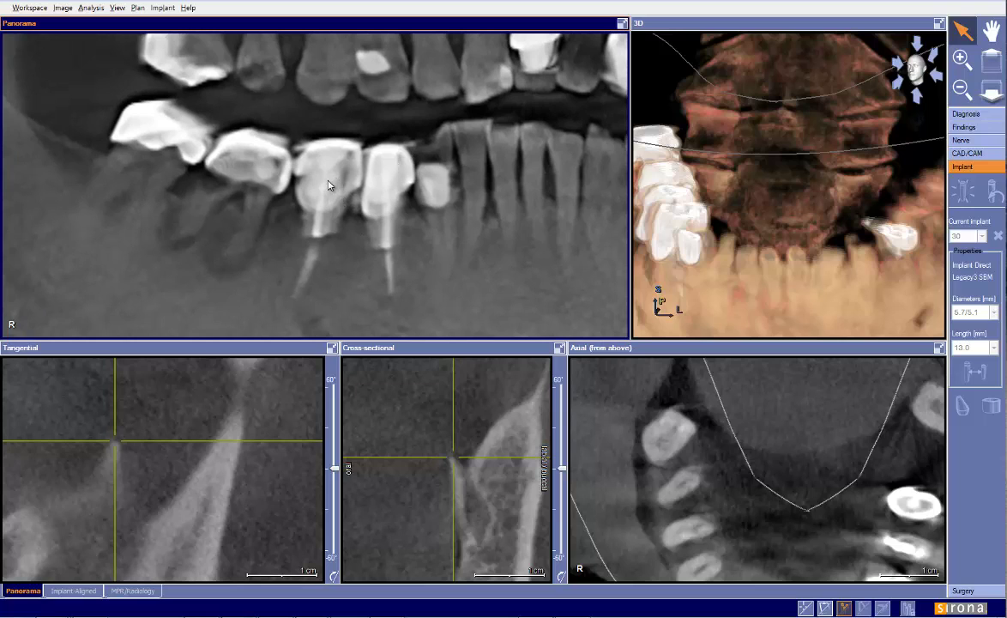
# Place the slicing window on the roots of tooth 30 and examine the surrounding bone in the cross-sectional slices.
pyautogui.moveTo(228, 202); pyautogui.dragTo(230, 180)
pyautogui.doubleClick(226, 202)
pyautogui.moveTo(483, 441); pyautogui.dragTo(461, 409)
pyautogui.scroll(-1, 420, 464)
pyautogui.scroll(-2, 419, 465)
pyautogui.moveTo(447, 453); pyautogui.dragTo(450, 487)
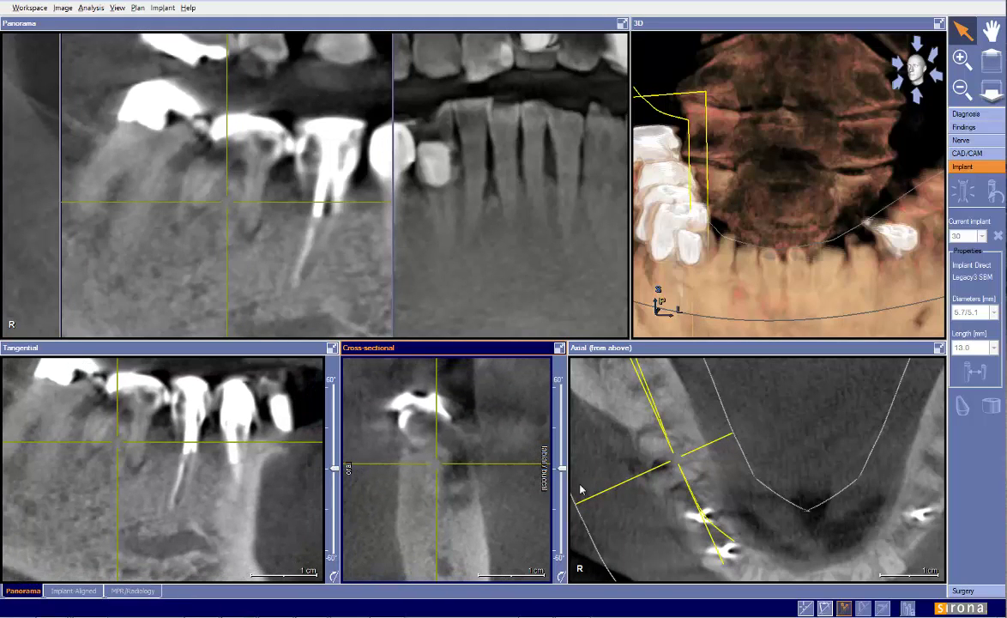
# Step through enlarged axial slices at the root level of tooth 30 to inspect the surrounding bone.
pyautogui.click(641, 485)
pyautogui.scroll(-3, 640, 480)
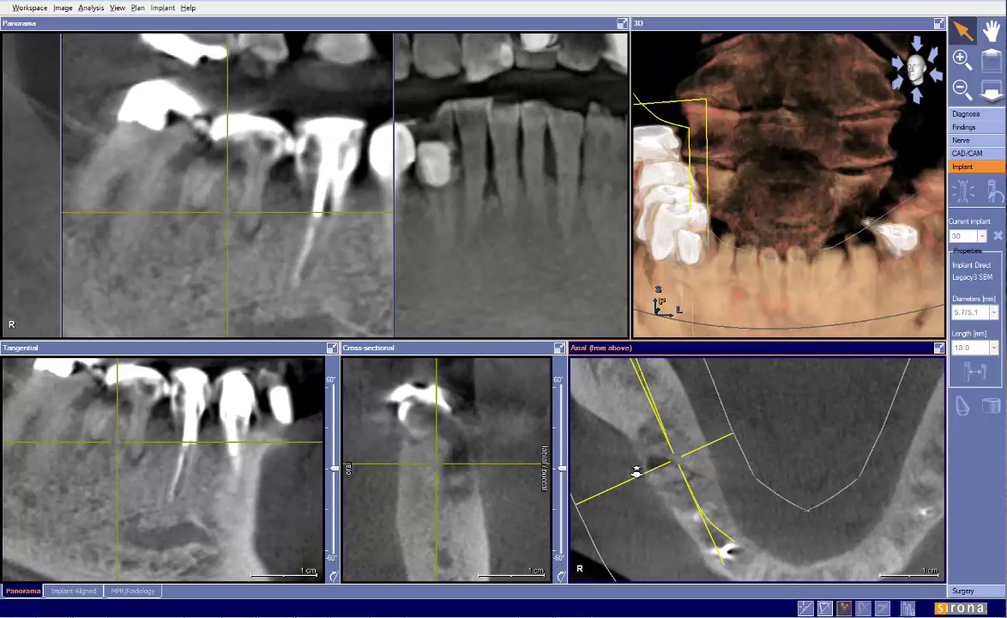
pyautogui.keyDown('ctrl'); pyautogui.scroll(1, 637, 476); pyautogui.keyUp('ctrl')
pyautogui.moveTo(638, 475); pyautogui.dragTo(706, 449, button='middle')
pyautogui.scroll(2, 697, 463)
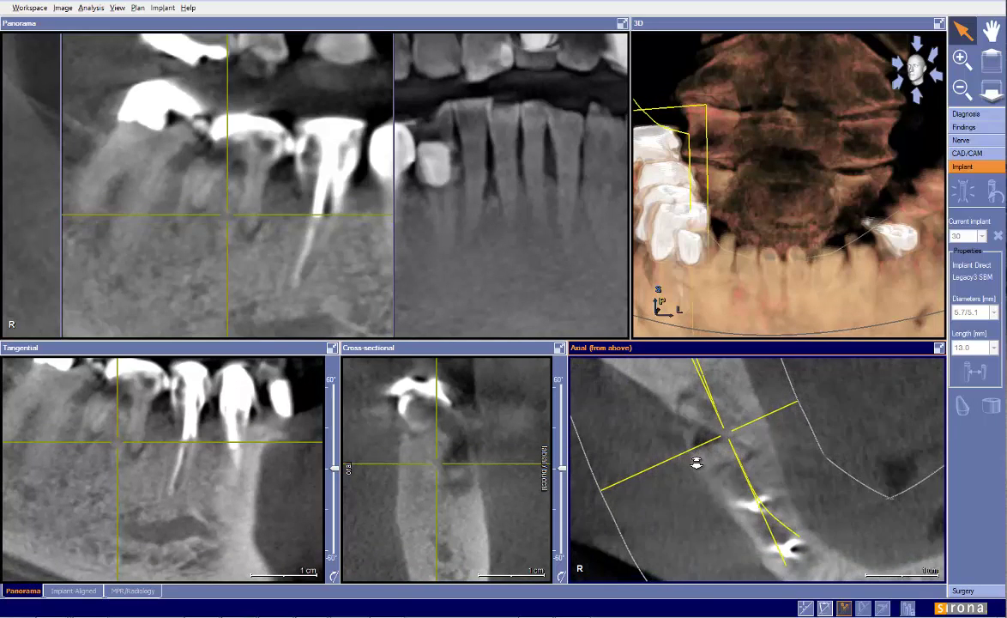
pyautogui.scroll(2, 700, 468)
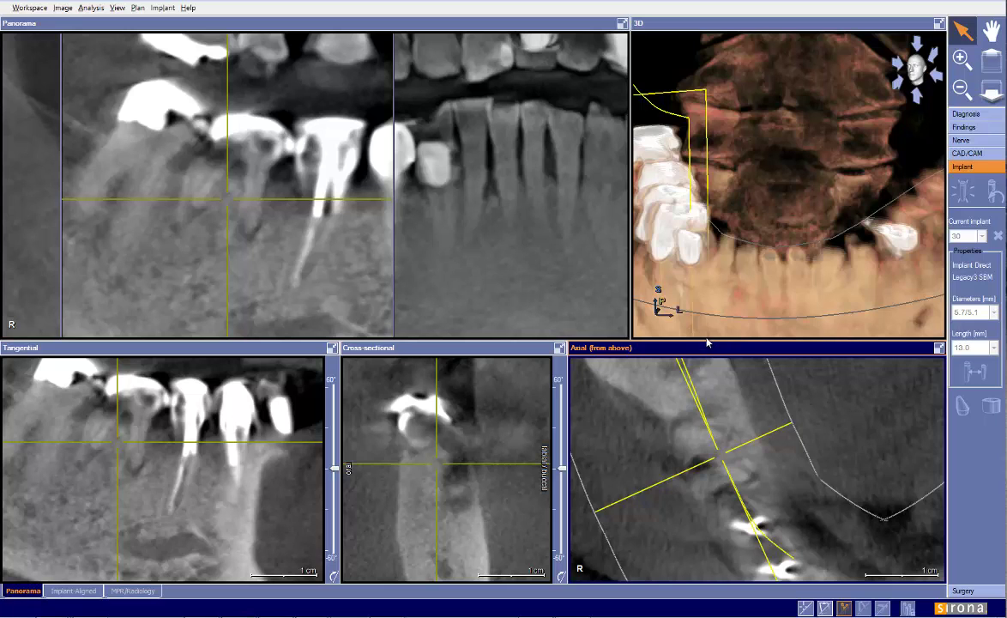
# Enlarge the lower row of views, trace the outer bone contour beside tooth 30 in red on the axial slice, and clear the line.
pyautogui.moveTo(690, 343); pyautogui.dragTo(691, 268)
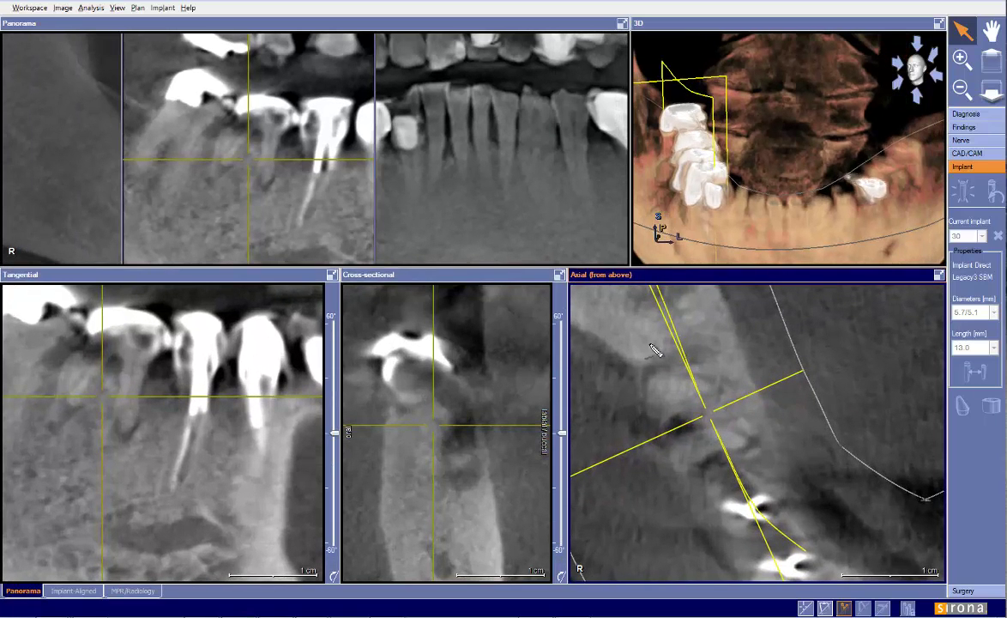
pyautogui.moveTo(640, 380)
pyautogui.mouseDown()
pyautogui.moveTo(662, 419)
pyautogui.moveTo(696, 436)
pyautogui.moveTo(707, 514)
pyautogui.moveTo(748, 570)
pyautogui.mouseUp()
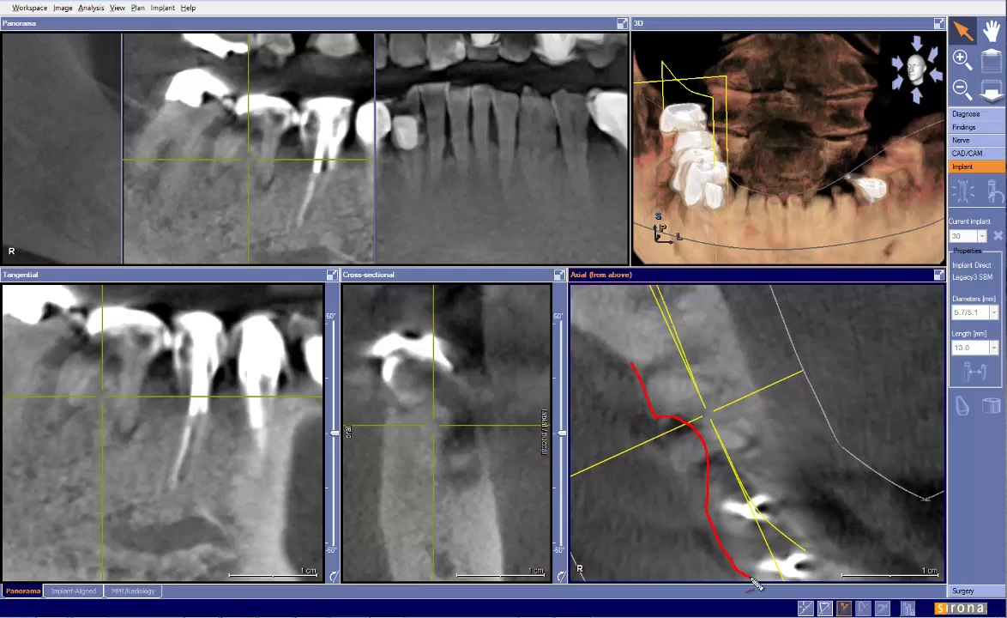
pyautogui.click(492, 372)
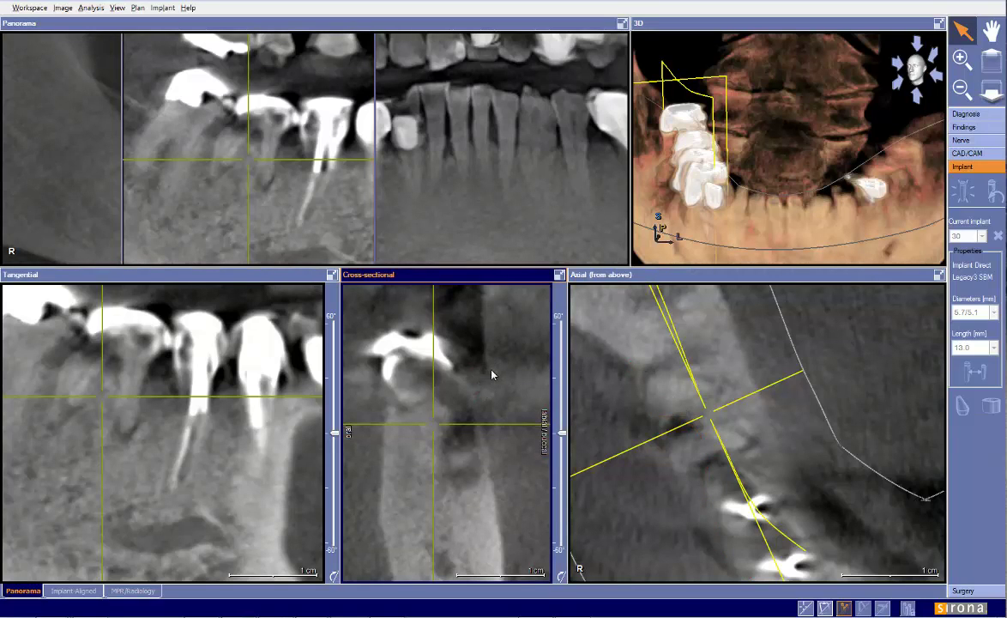
# Move the tangential and cross-sectional slices through the roots of tooth 30 to examine the bone around them.
pyautogui.scroll(-2, 493, 373)
pyautogui.moveTo(170, 439); pyautogui.dragTo(209, 457)
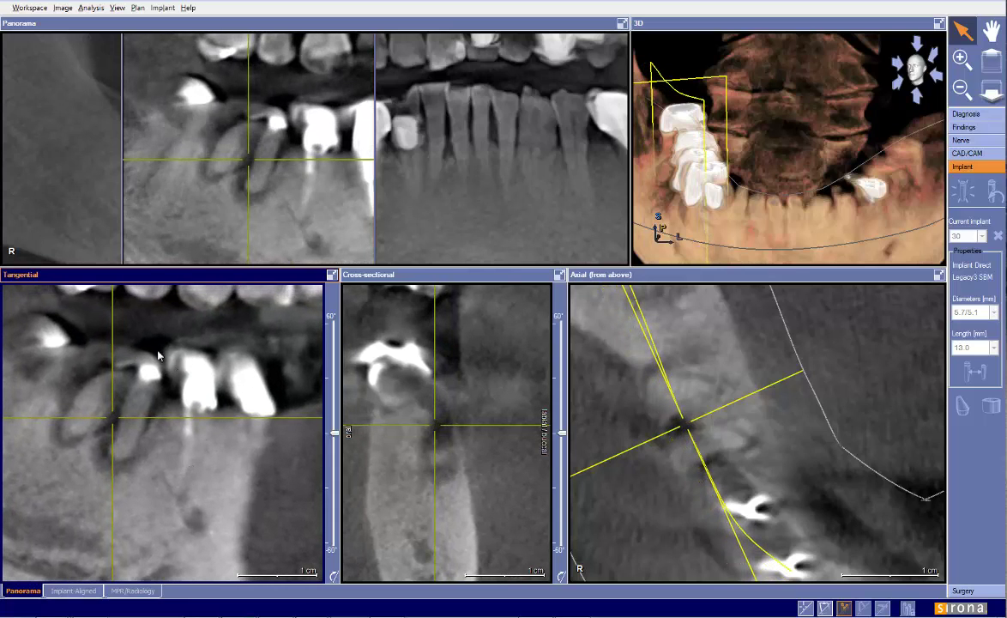
pyautogui.moveTo(417, 372); pyautogui.dragTo(437, 364)
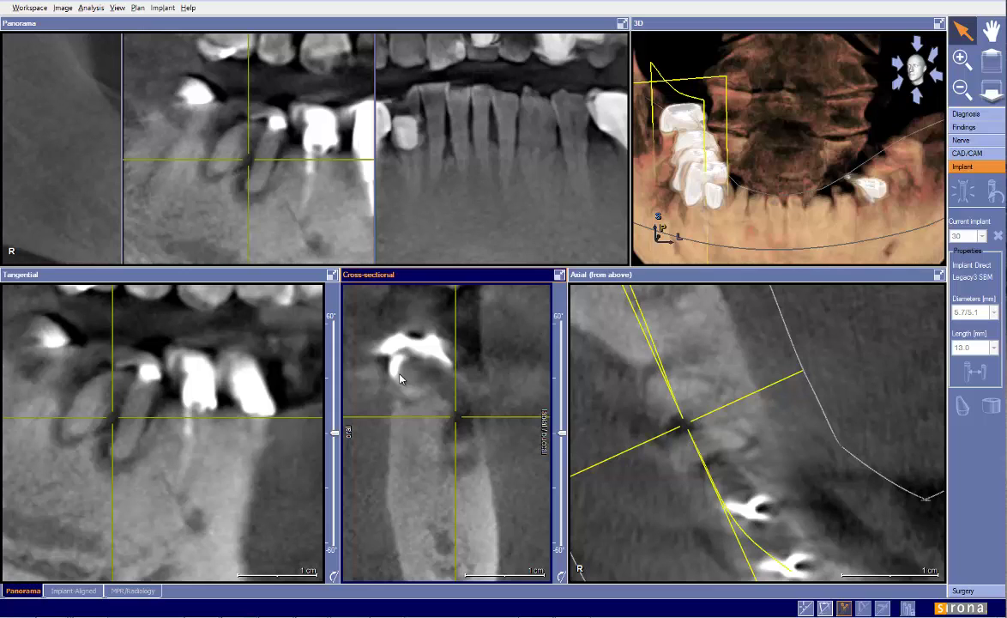
pyautogui.moveTo(400, 374); pyautogui.dragTo(418, 395)
pyautogui.scroll(-1, 418, 395)
pyautogui.scroll(4, 417, 395)
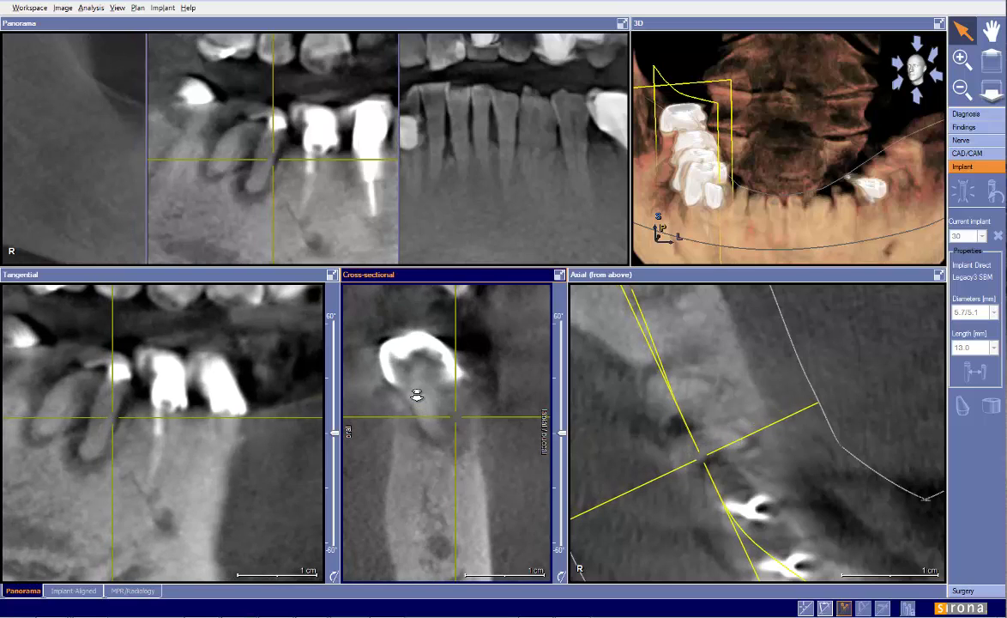
pyautogui.scroll(-2, 417, 396)
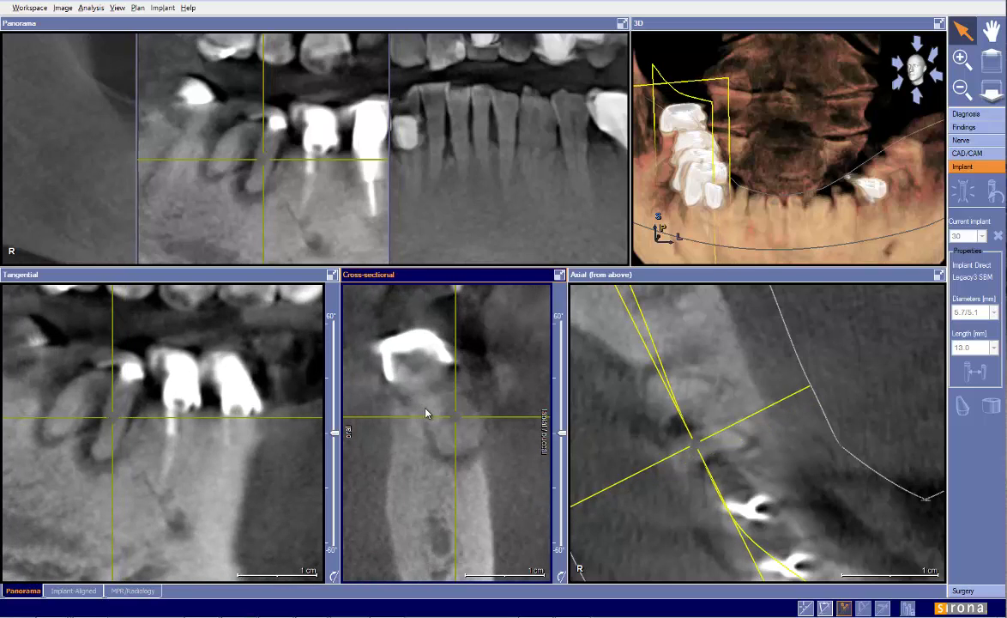